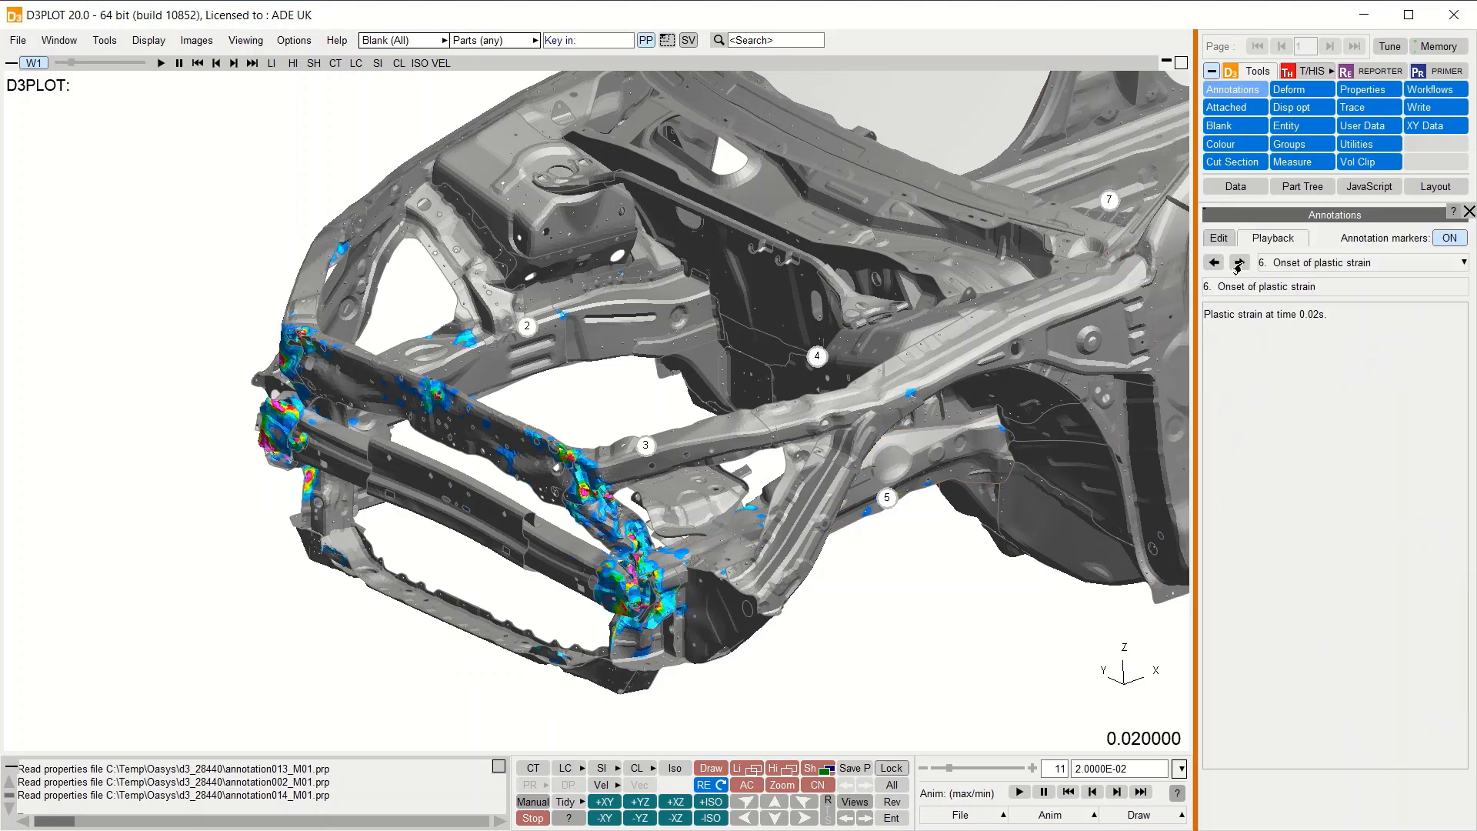
Step: Advance the annotation playback to the one following Onset of plastic strain
click(1237, 265)
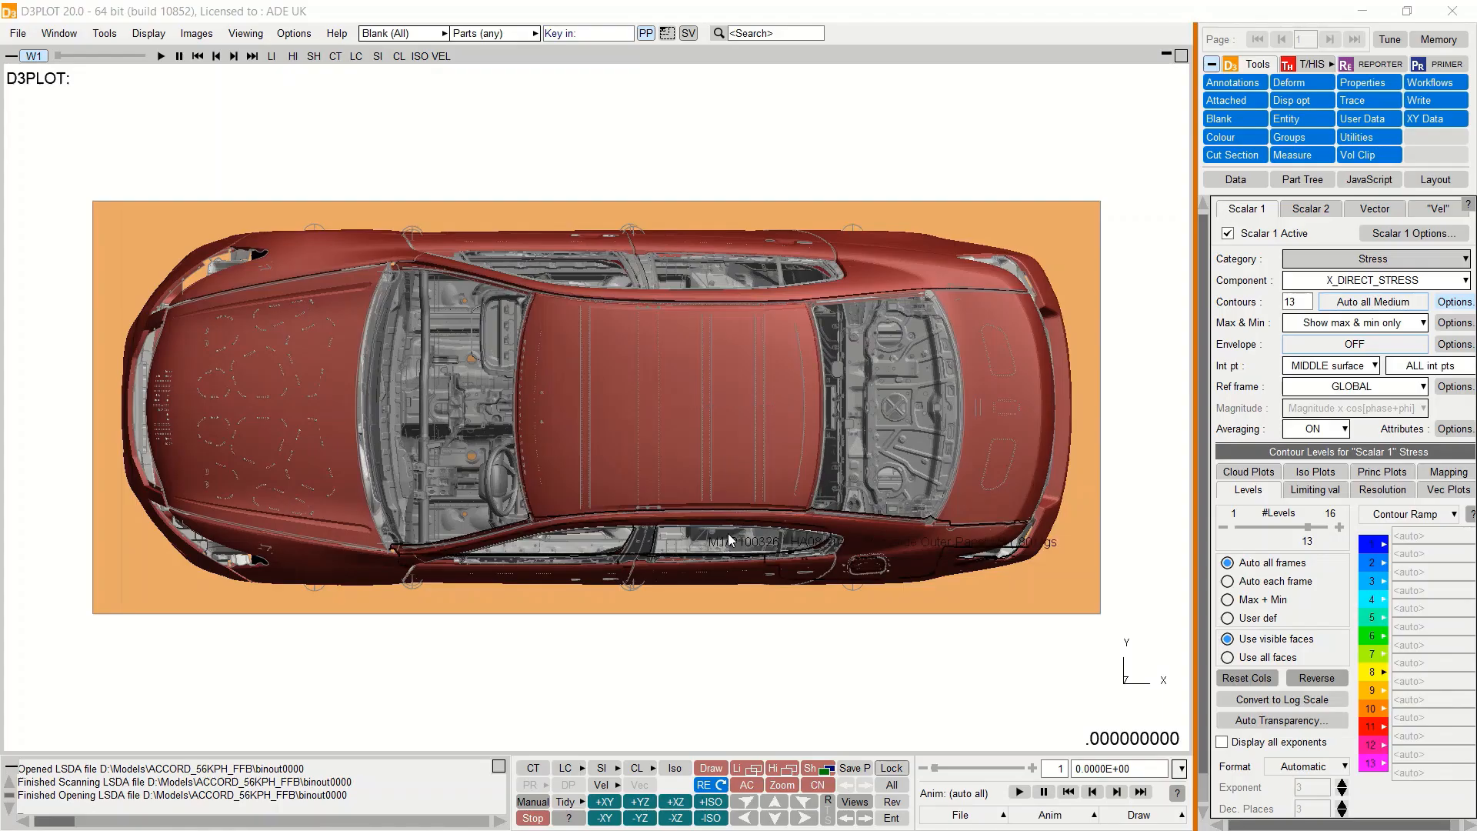
Step: Orient the whole car in the -ISO view, tilt it to a lower viewing angle and autoscale it
click(709, 817)
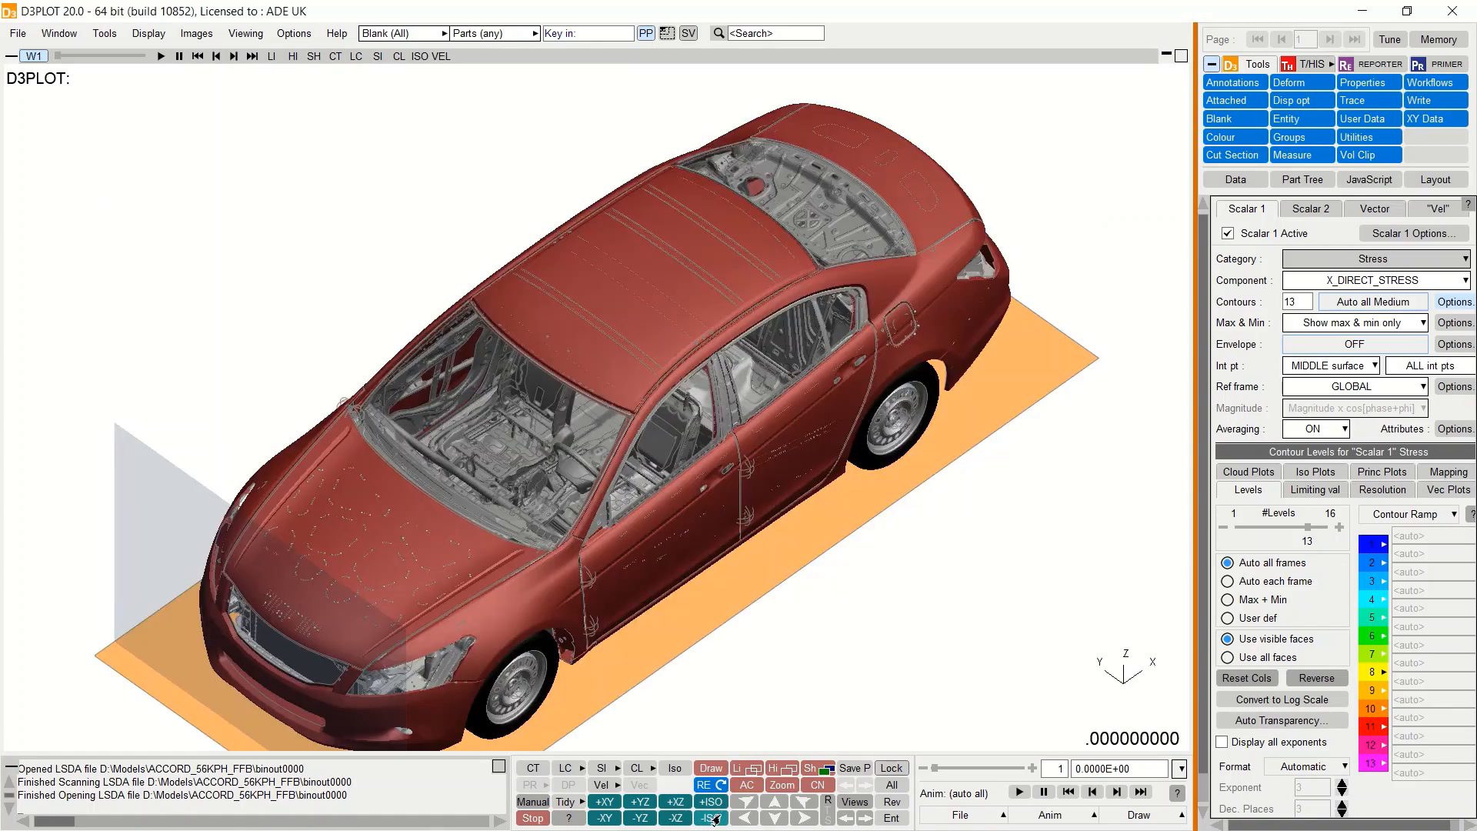
click(769, 802)
click(770, 802)
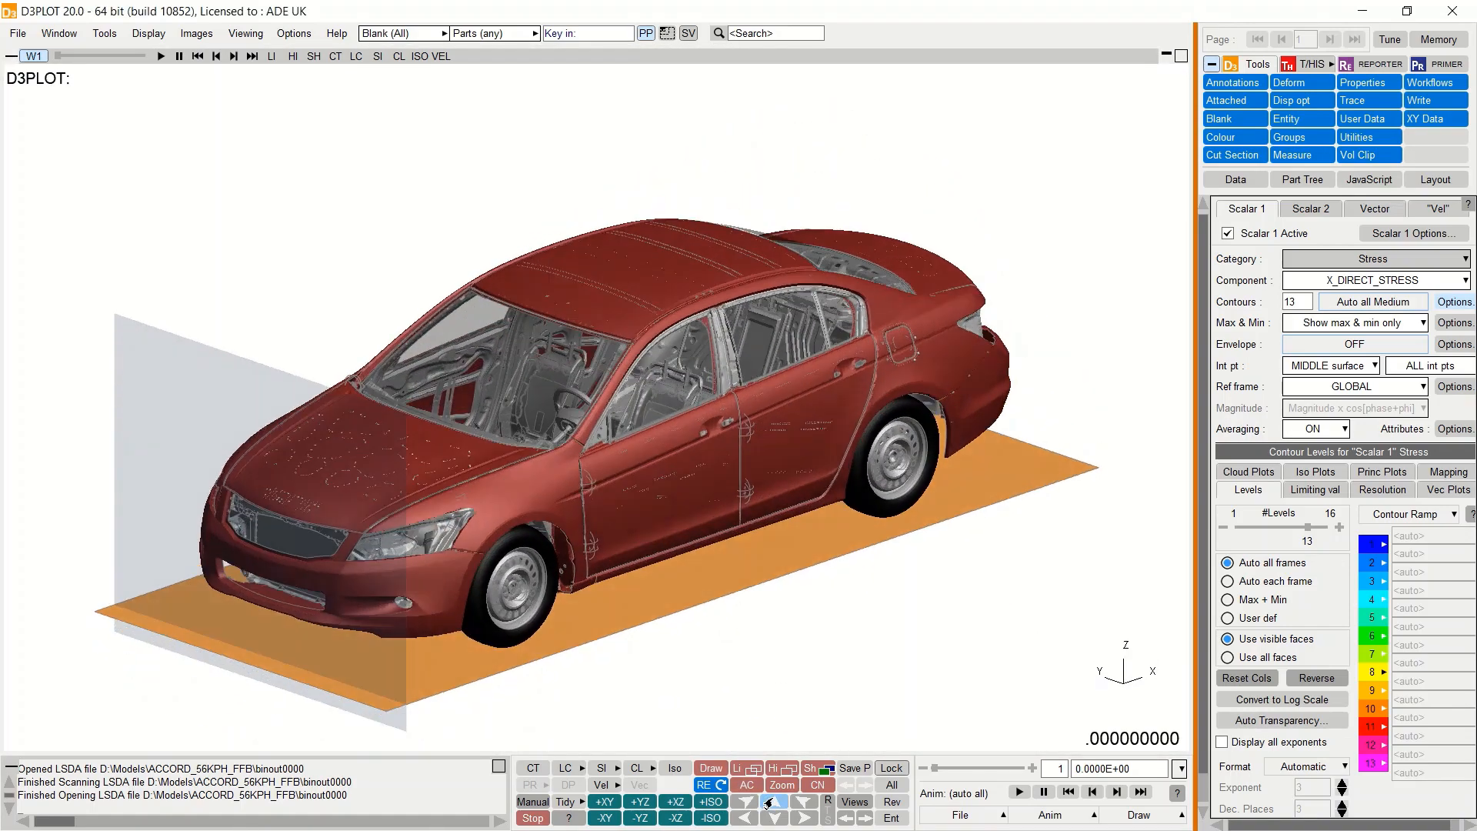
click(739, 787)
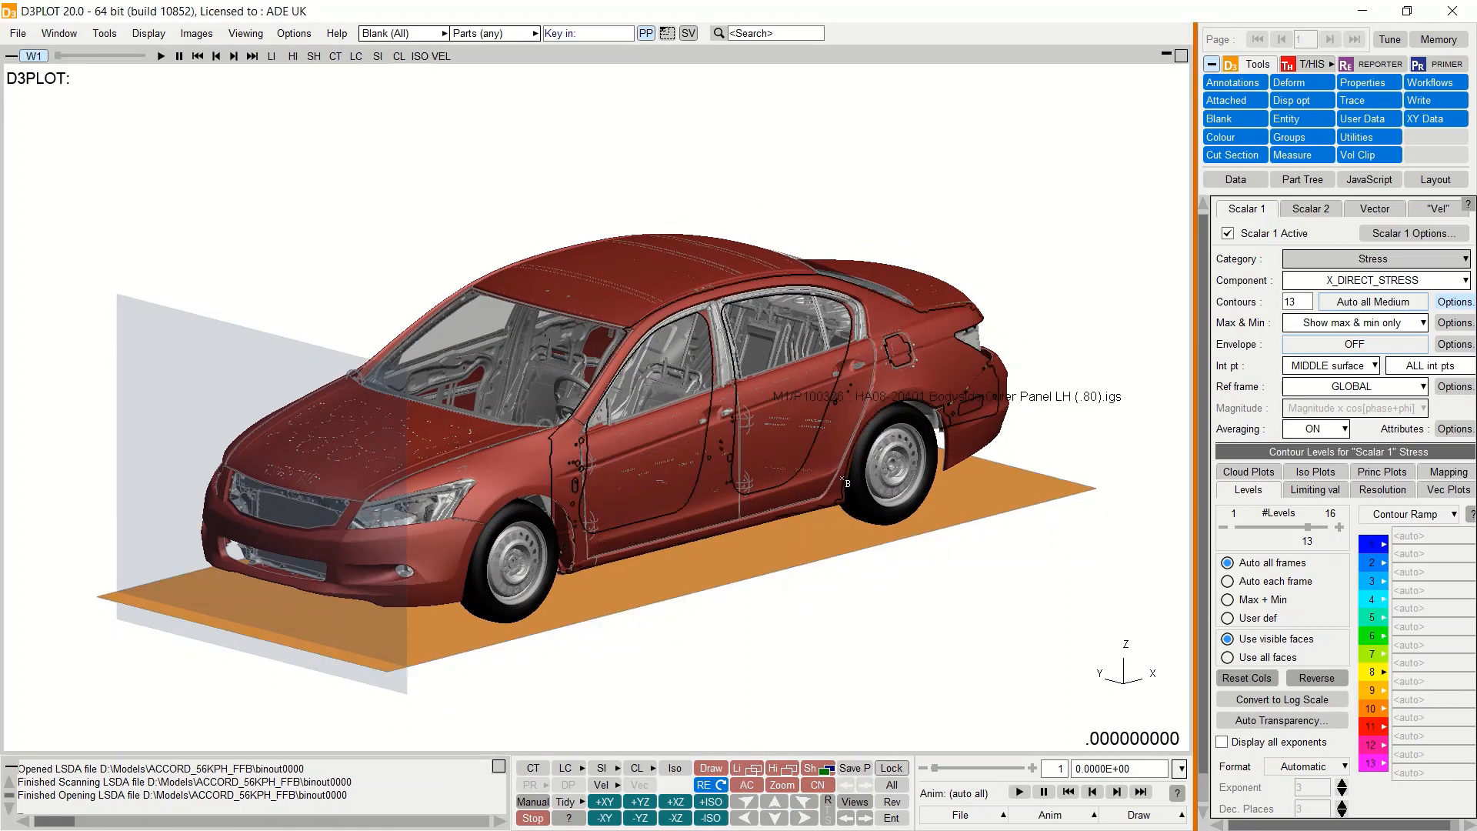
Step: Start an annotation with its marker on the car's roof part, titled "Front flat barrier structural model start of analysis"
click(1223, 86)
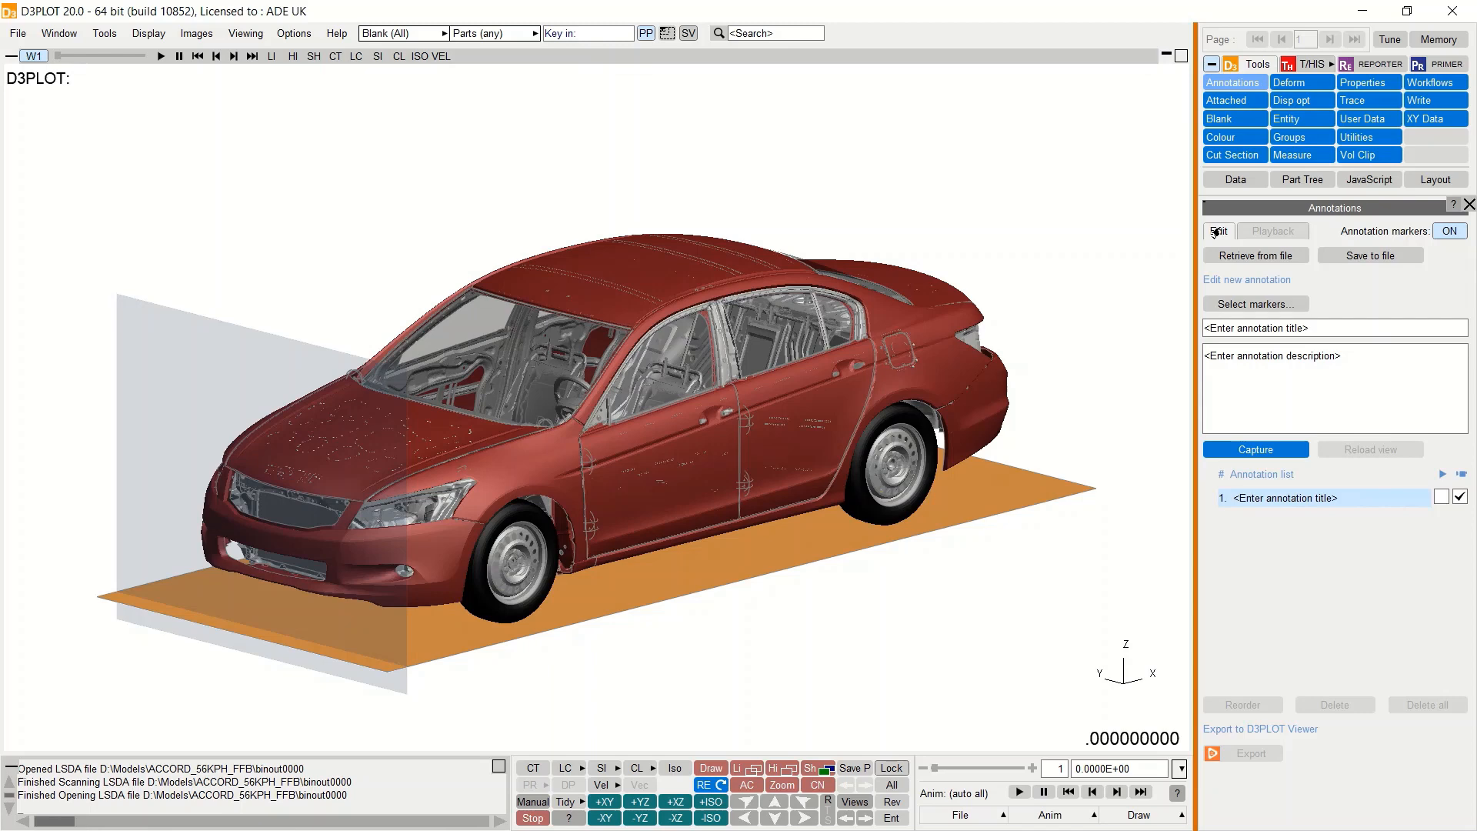
click(1254, 305)
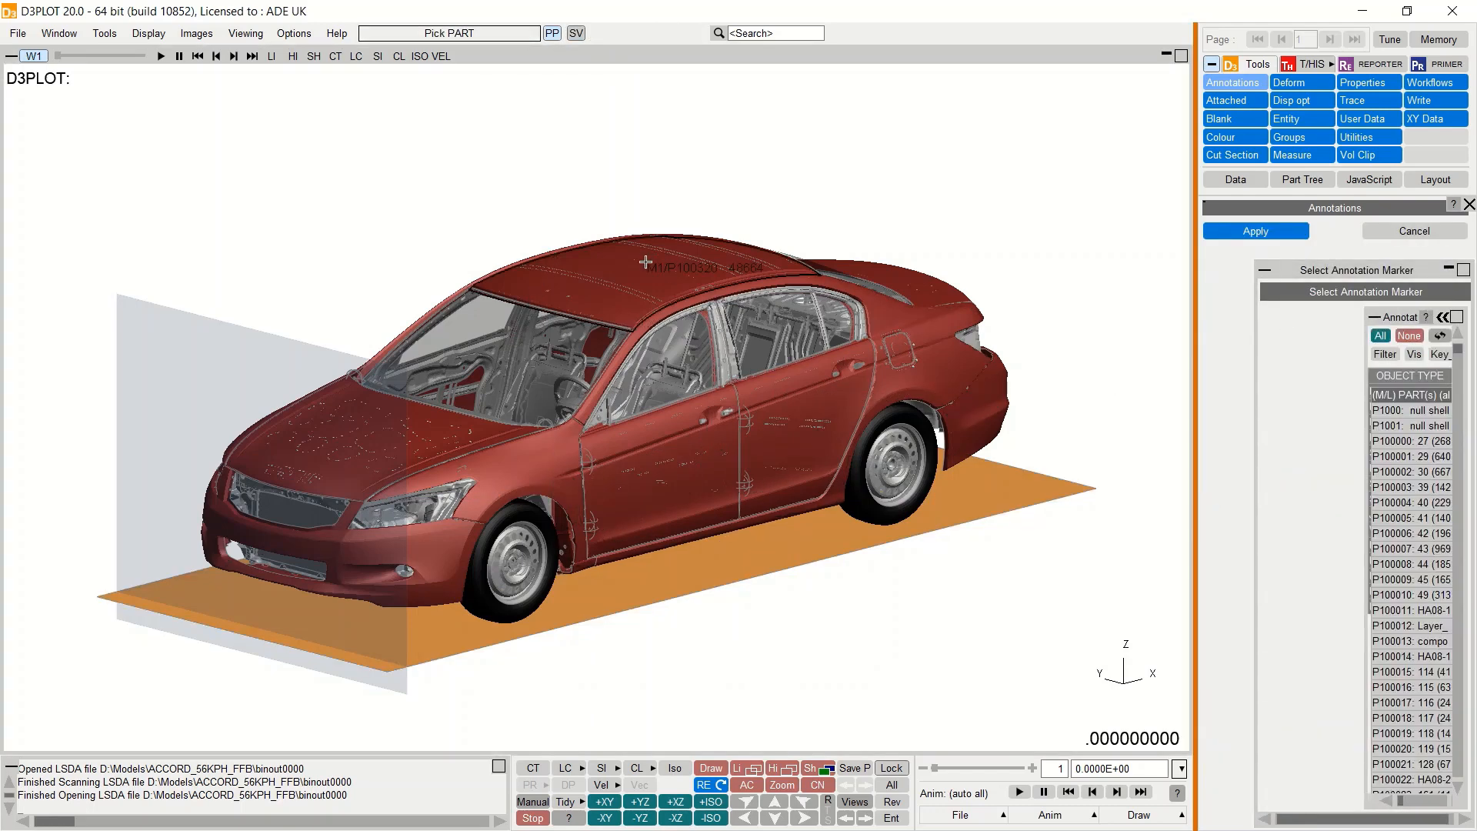
click(646, 263)
click(1271, 233)
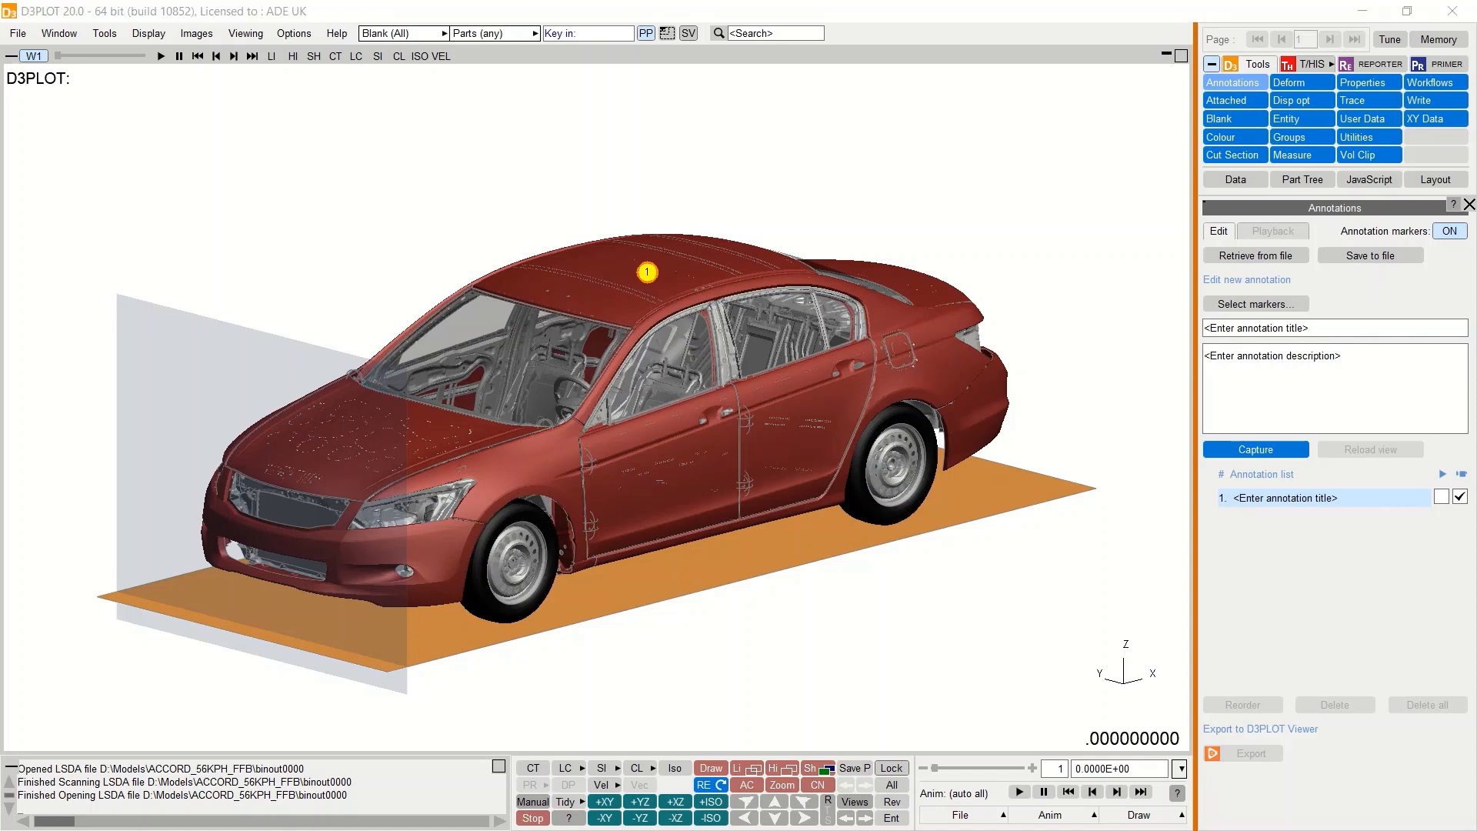
click(1281, 327)
text(Front flat barrier structural model start of analysis)
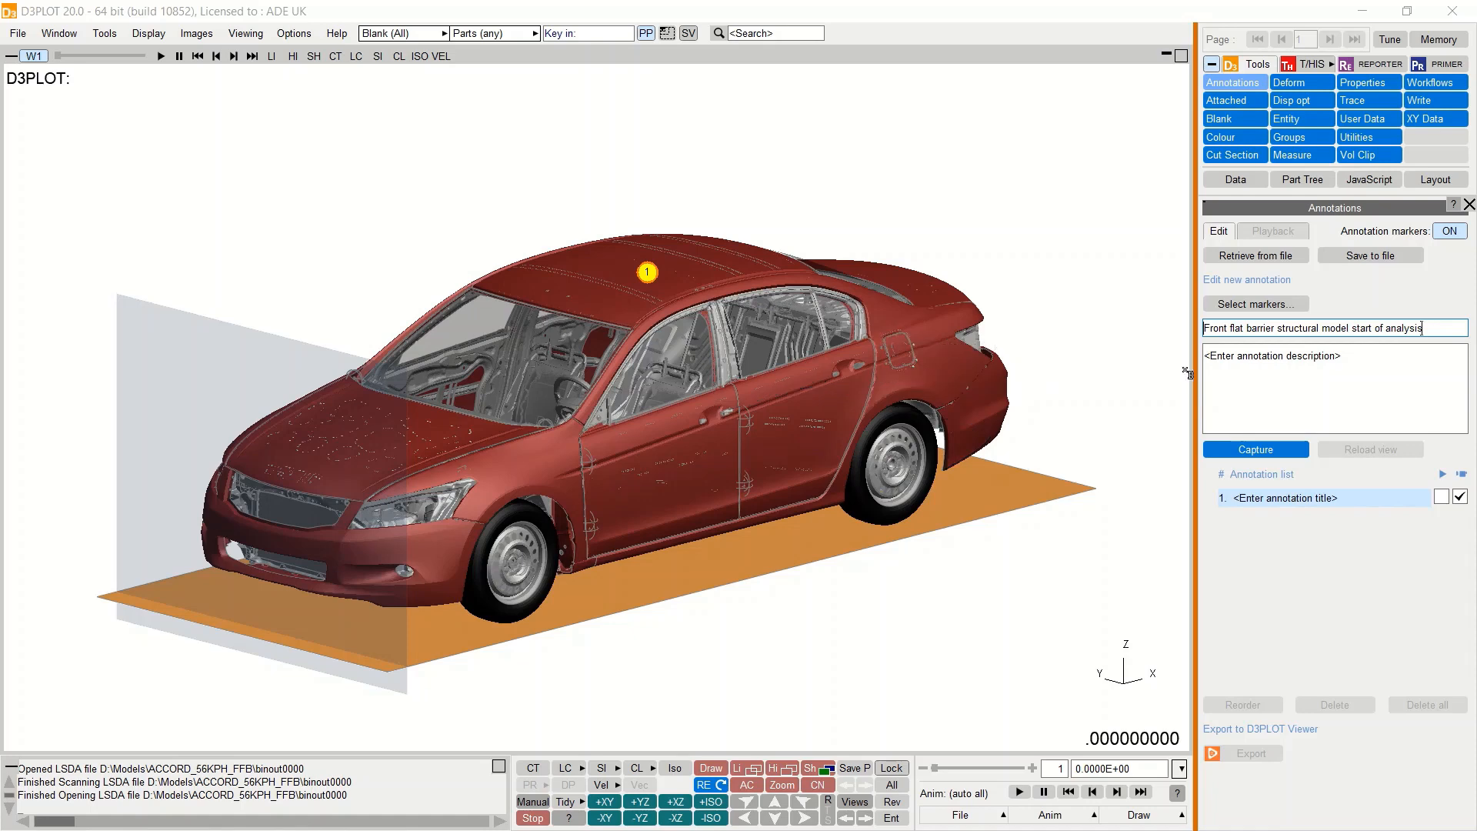
Step: Describe the annotation as "Front flat barrier structural model. Abnormal impact velocity. Initial geometry of model at time 0.0s." and capture it
click(1250, 376)
text(Front flat barrier structural model. Abnormal impact velocity. Initial geometry of model at time 0.0s)
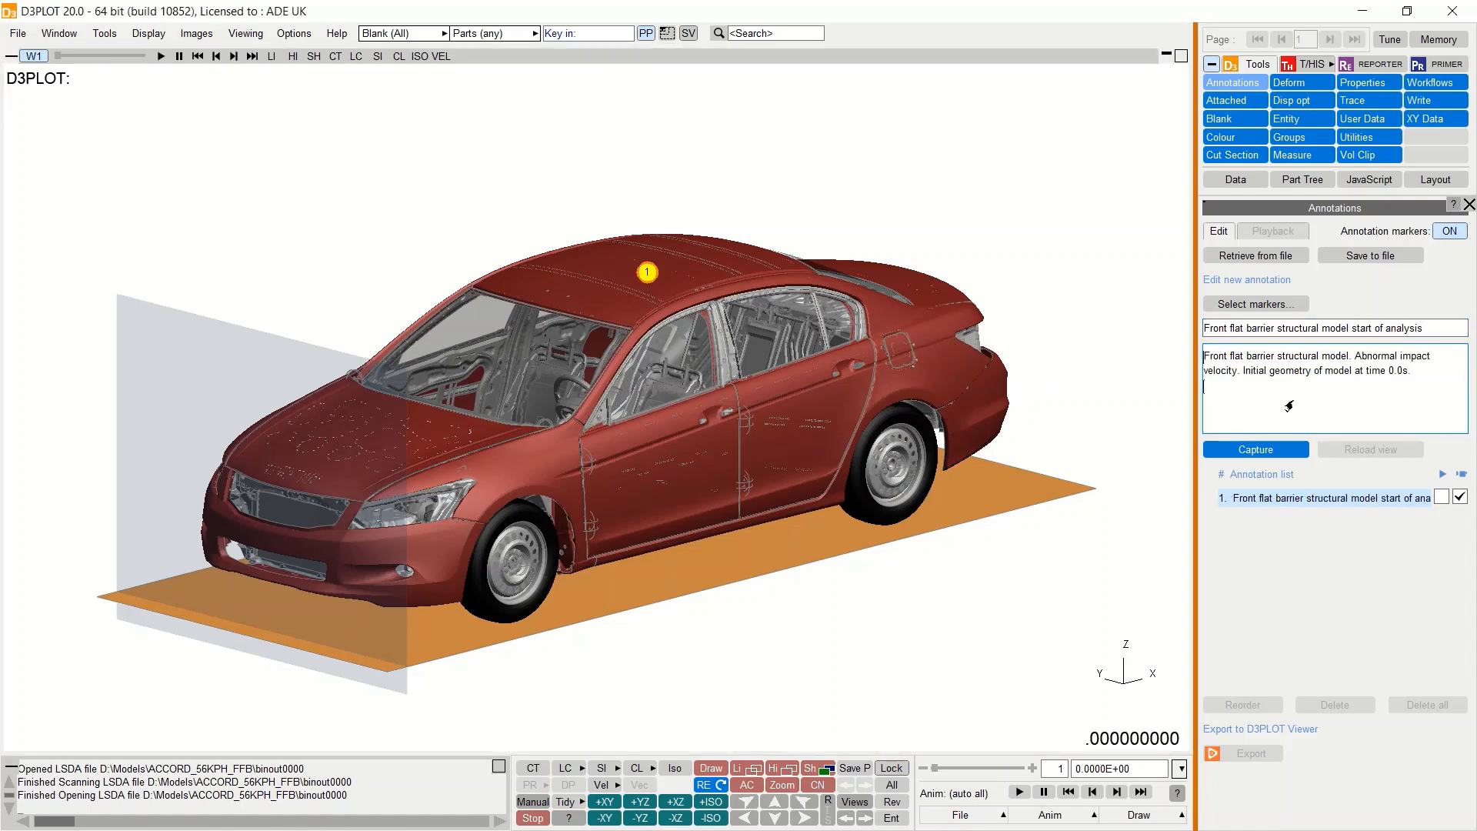
click(1257, 449)
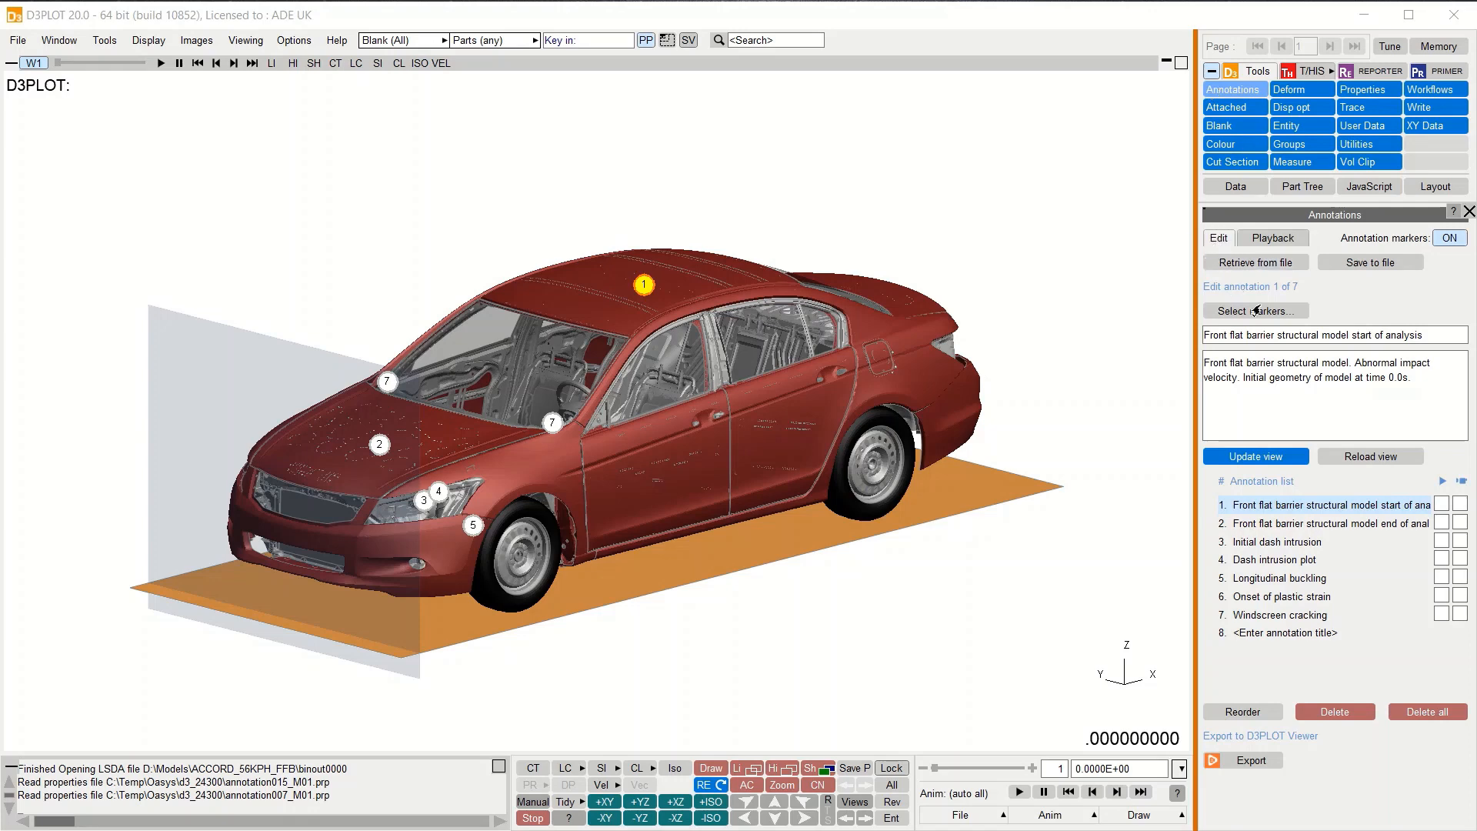
Step: Select the Dash intrusion plot annotation and reload its stored view
click(1290, 371)
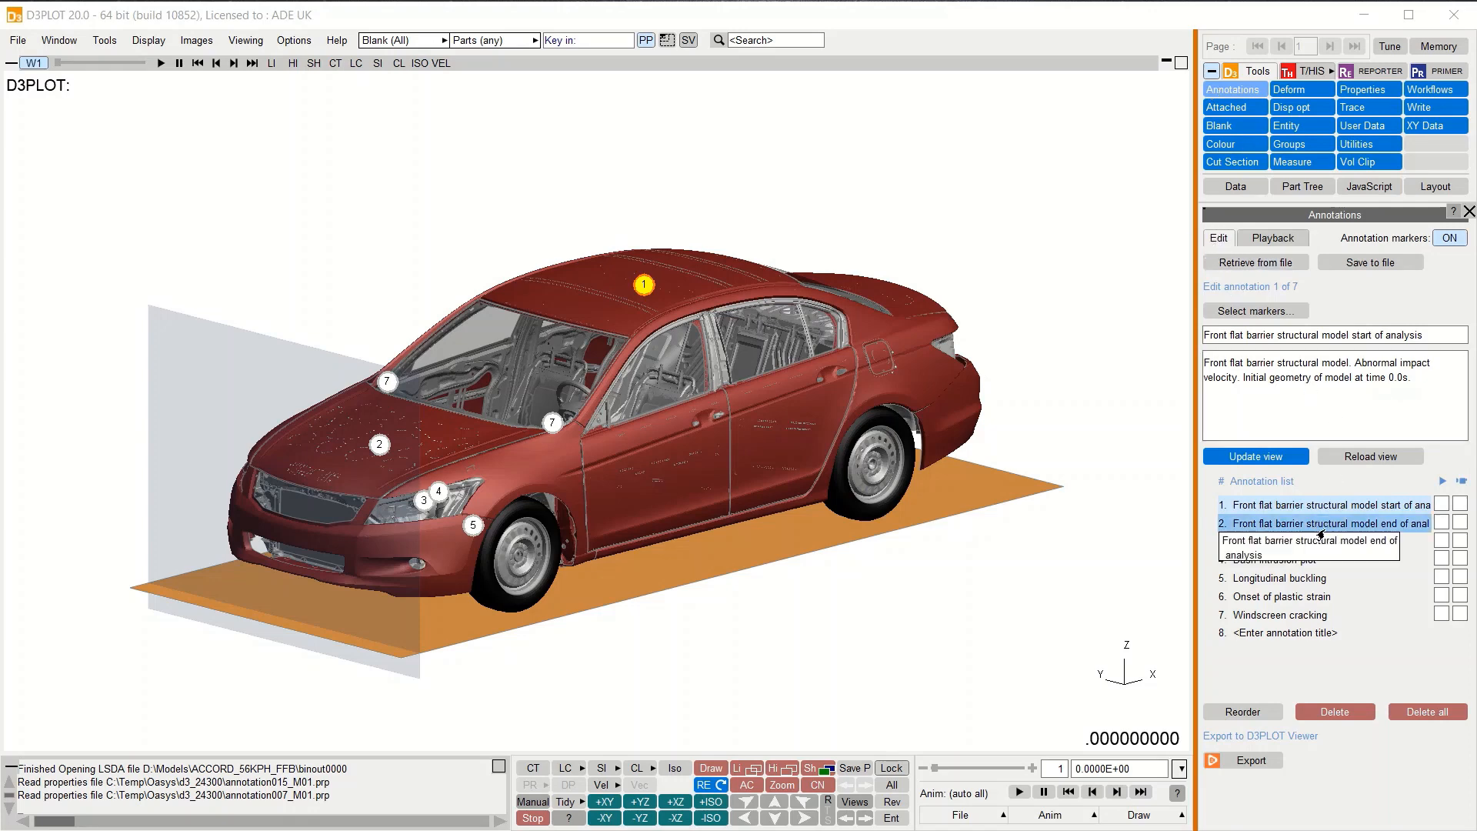
click(1277, 559)
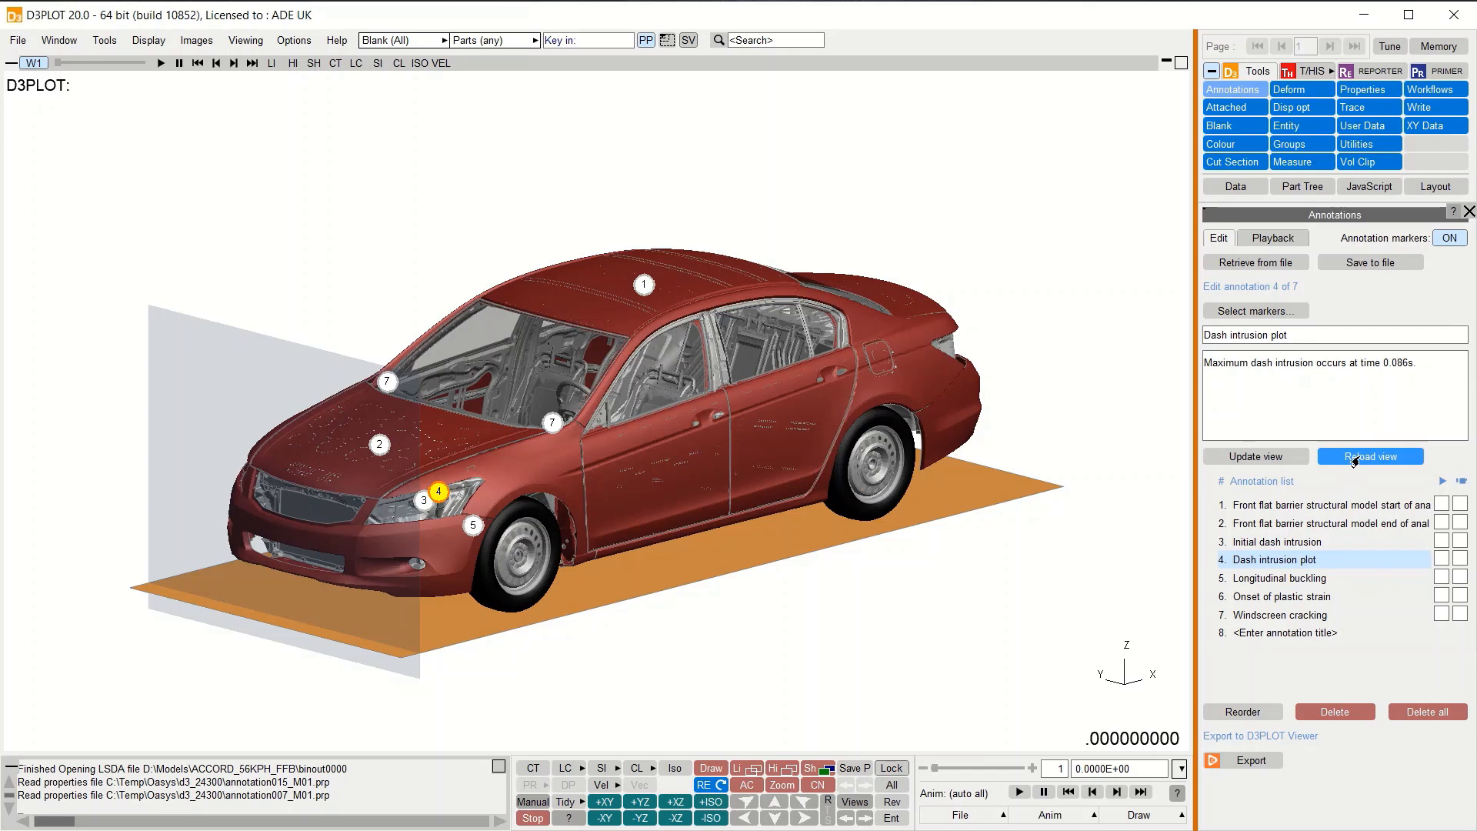
click(1354, 457)
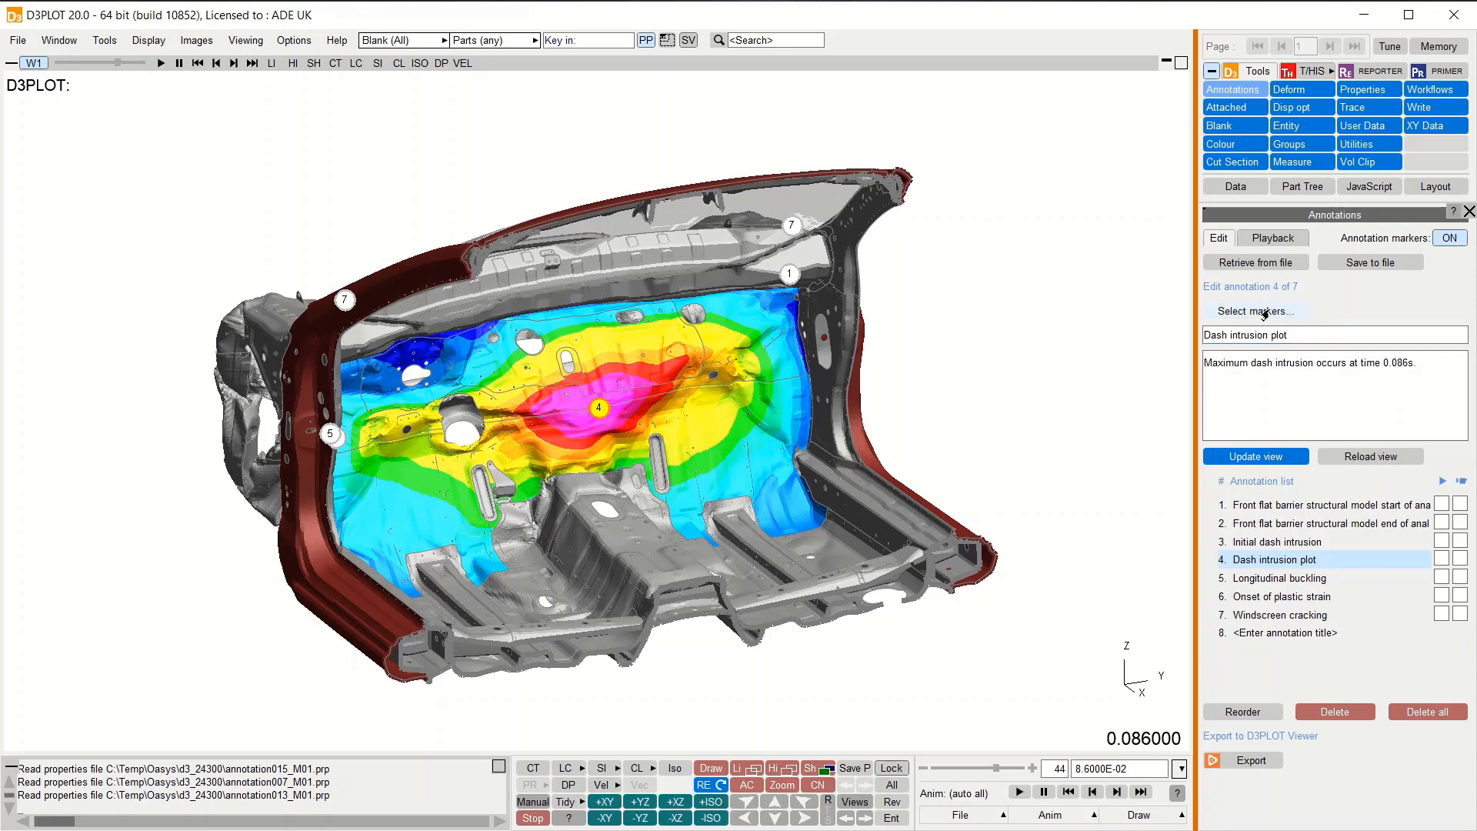
Step: Rotate the dash panel to a more head-on angle and update the Dash intrusion plot annotation with this view
click(1287, 368)
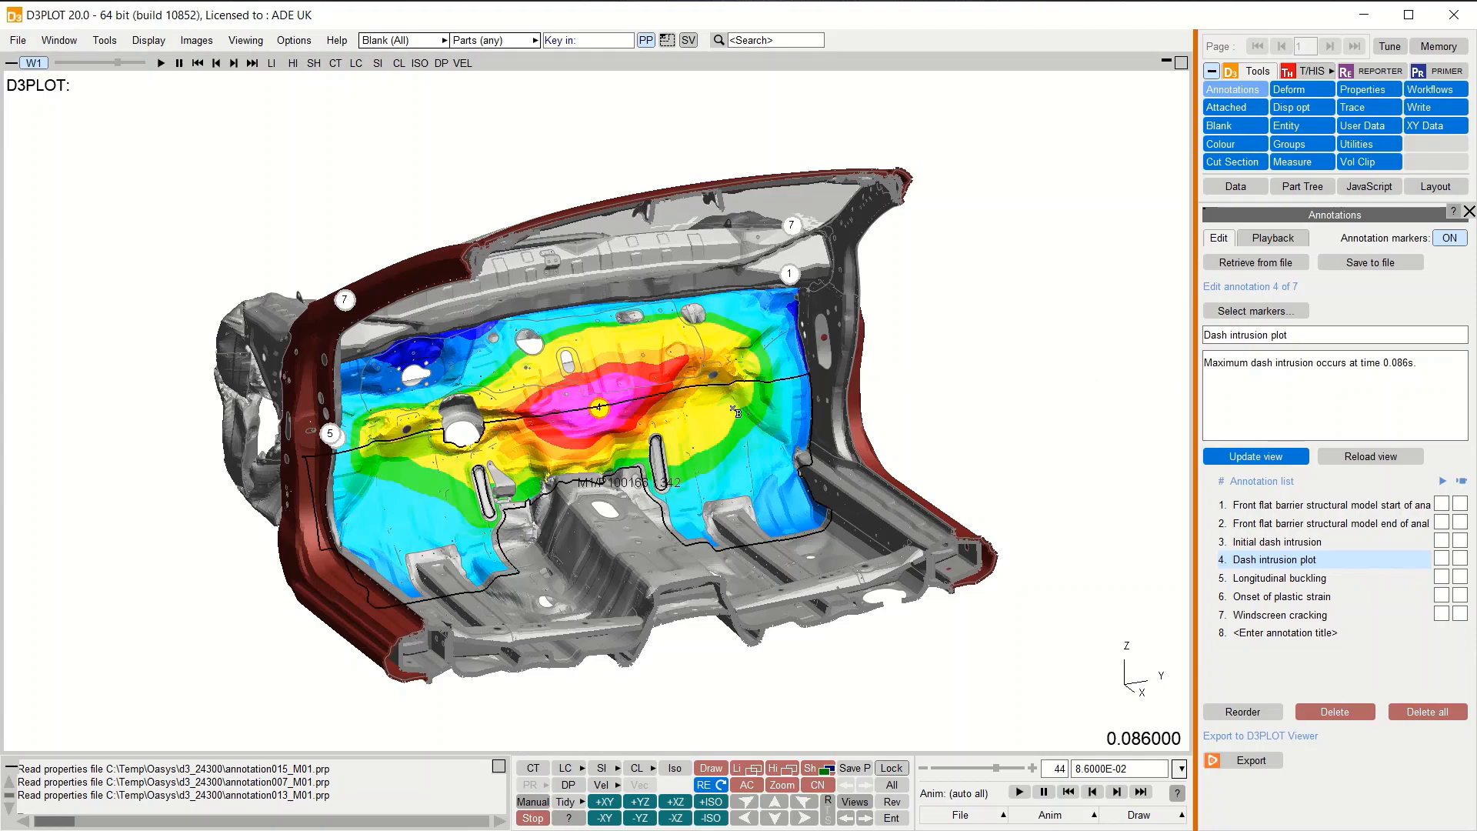
drag(736, 410, 714, 411)
ctrl+drag(1116, 425, 919, 444)
ctrl+drag(779, 430, 754, 428)
ctrl+drag(1124, 434, 1132, 448)
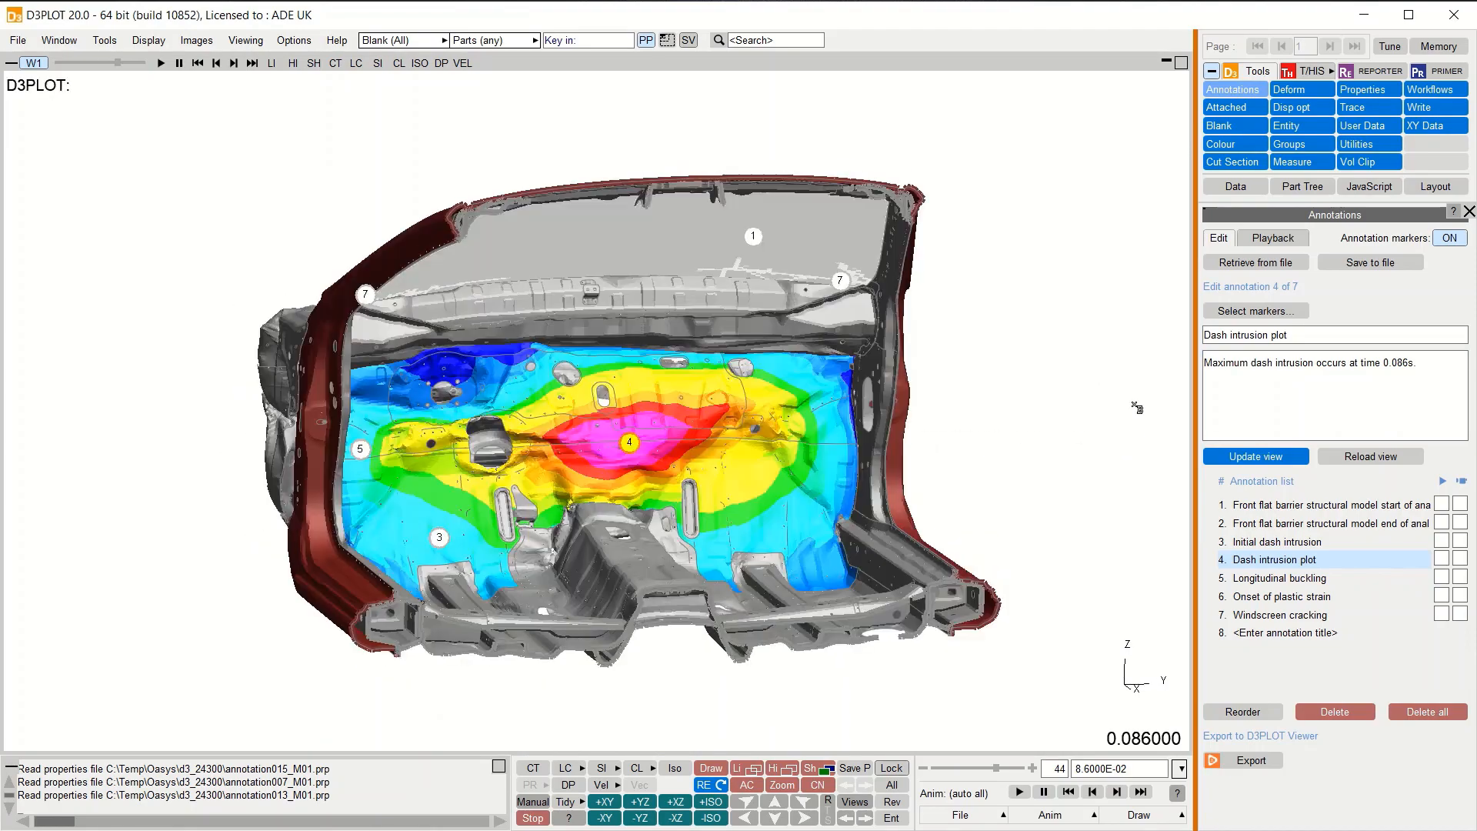
click(1256, 457)
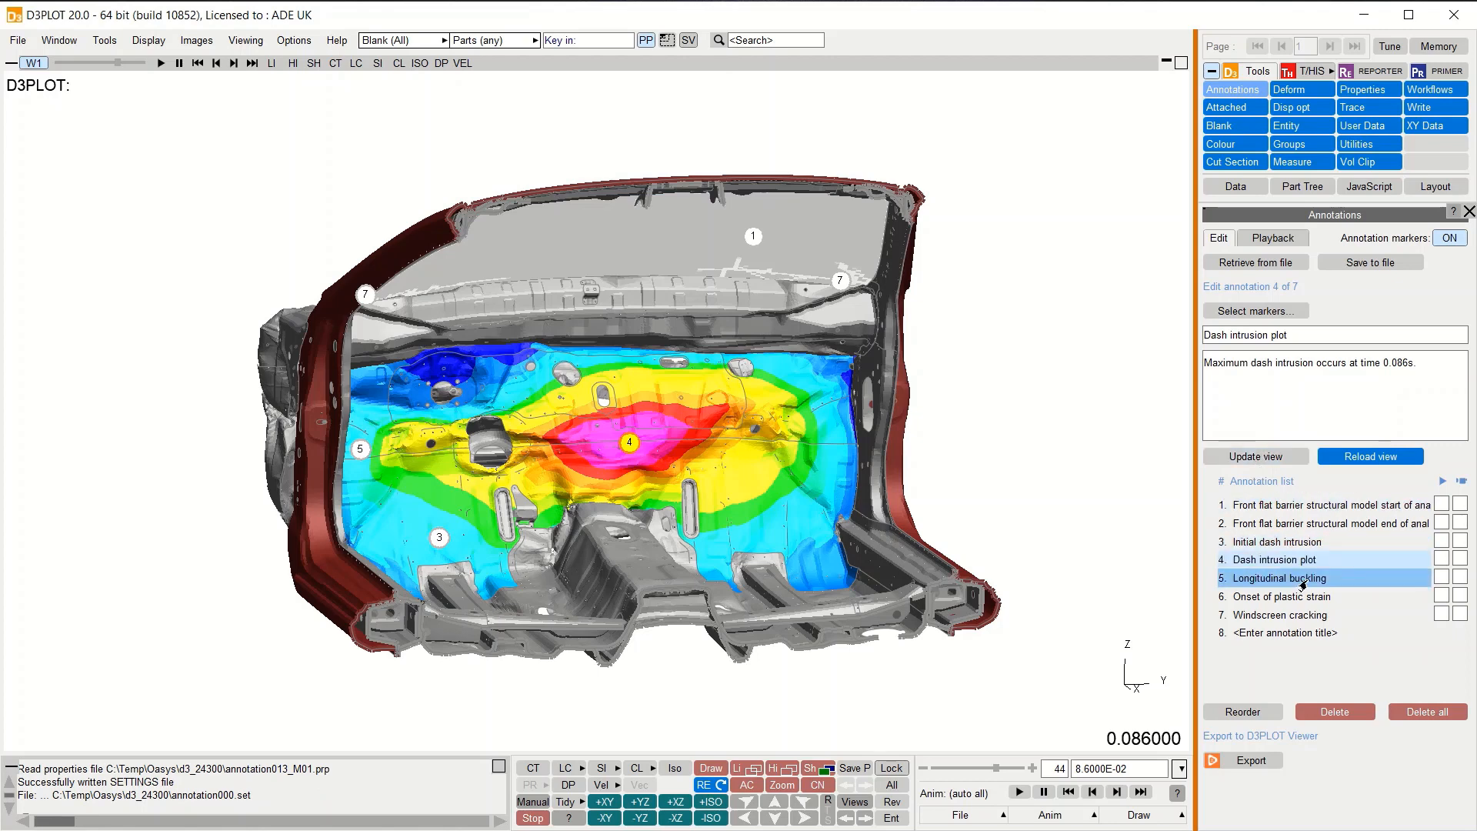
Step: Try reordering the Dash intrusion plot annotation up, down, to first and to last, and return it to fourth place
click(1246, 714)
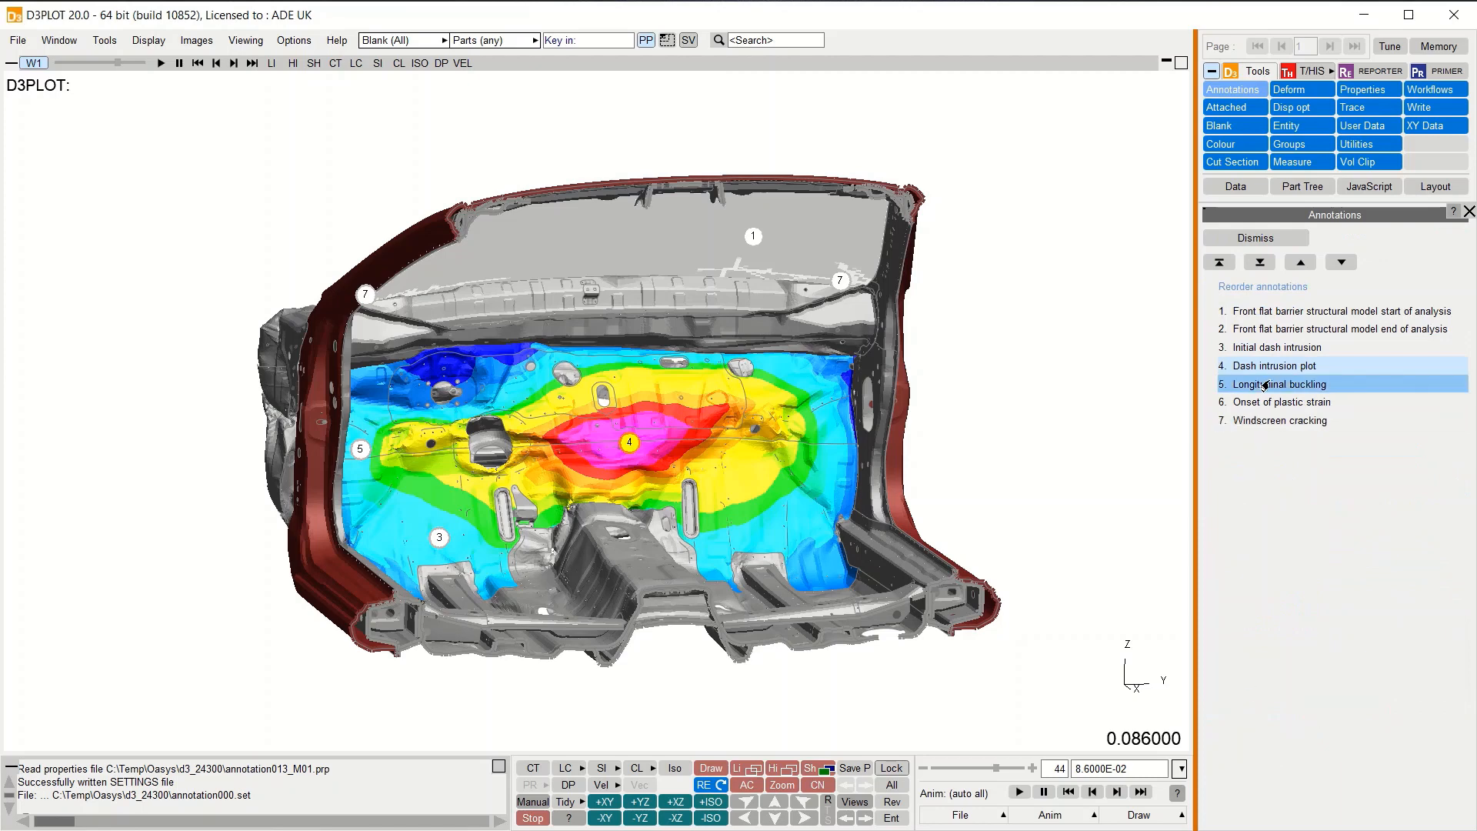
click(1301, 262)
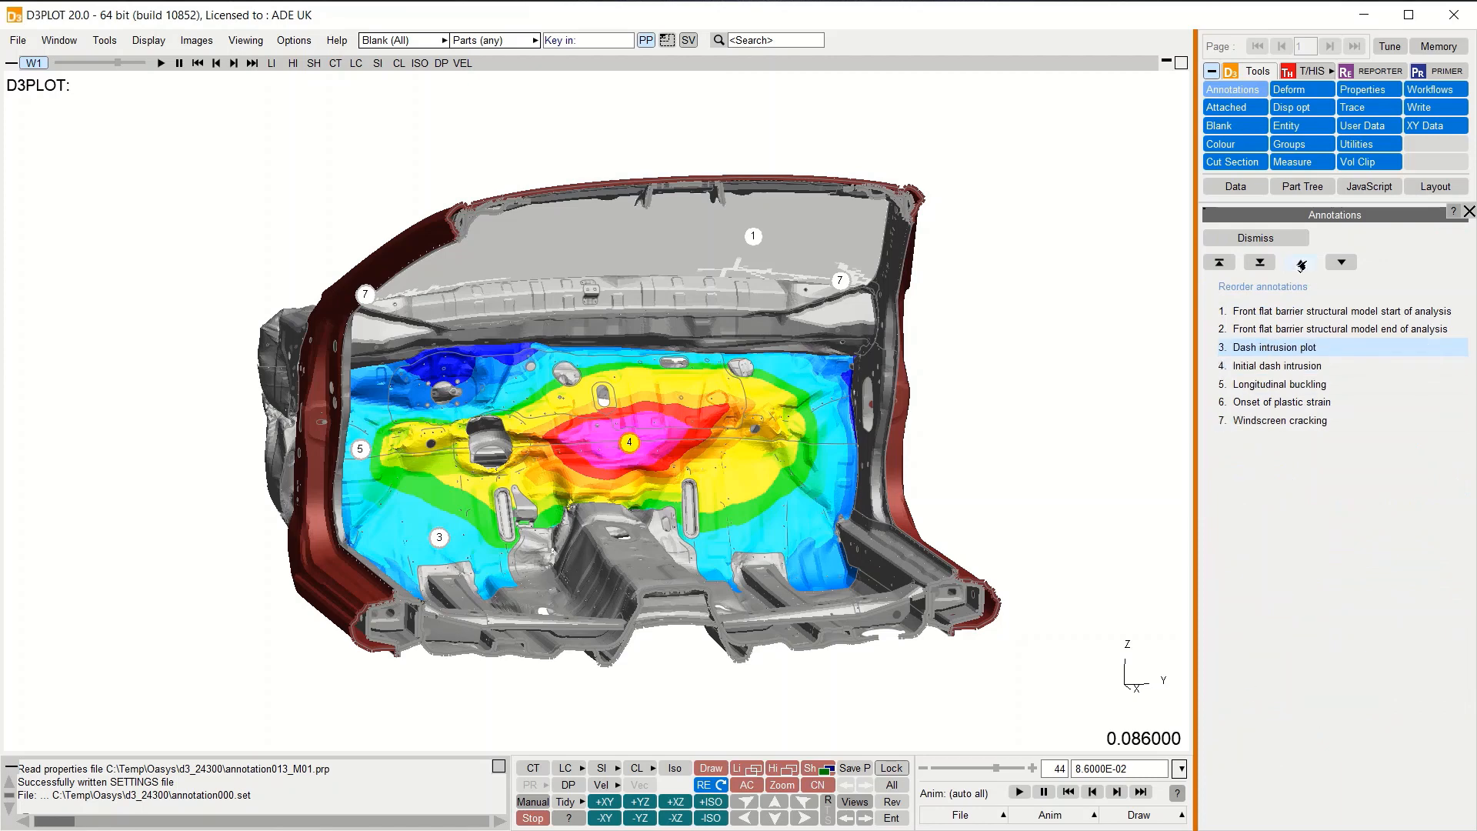
click(1301, 263)
click(1342, 263)
click(1342, 263)
click(1342, 262)
click(1230, 266)
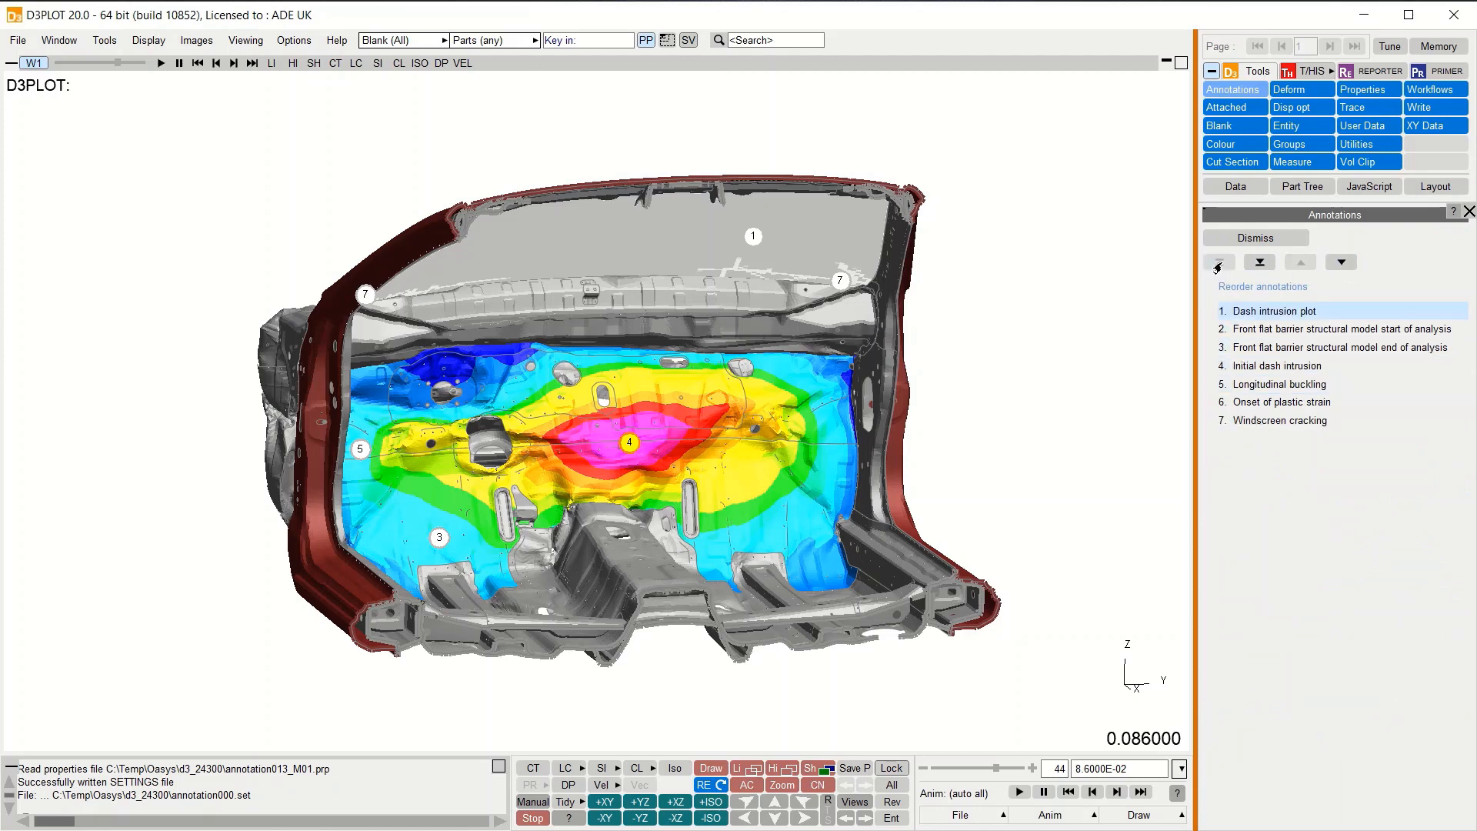
click(1260, 262)
click(1301, 262)
click(1301, 262)
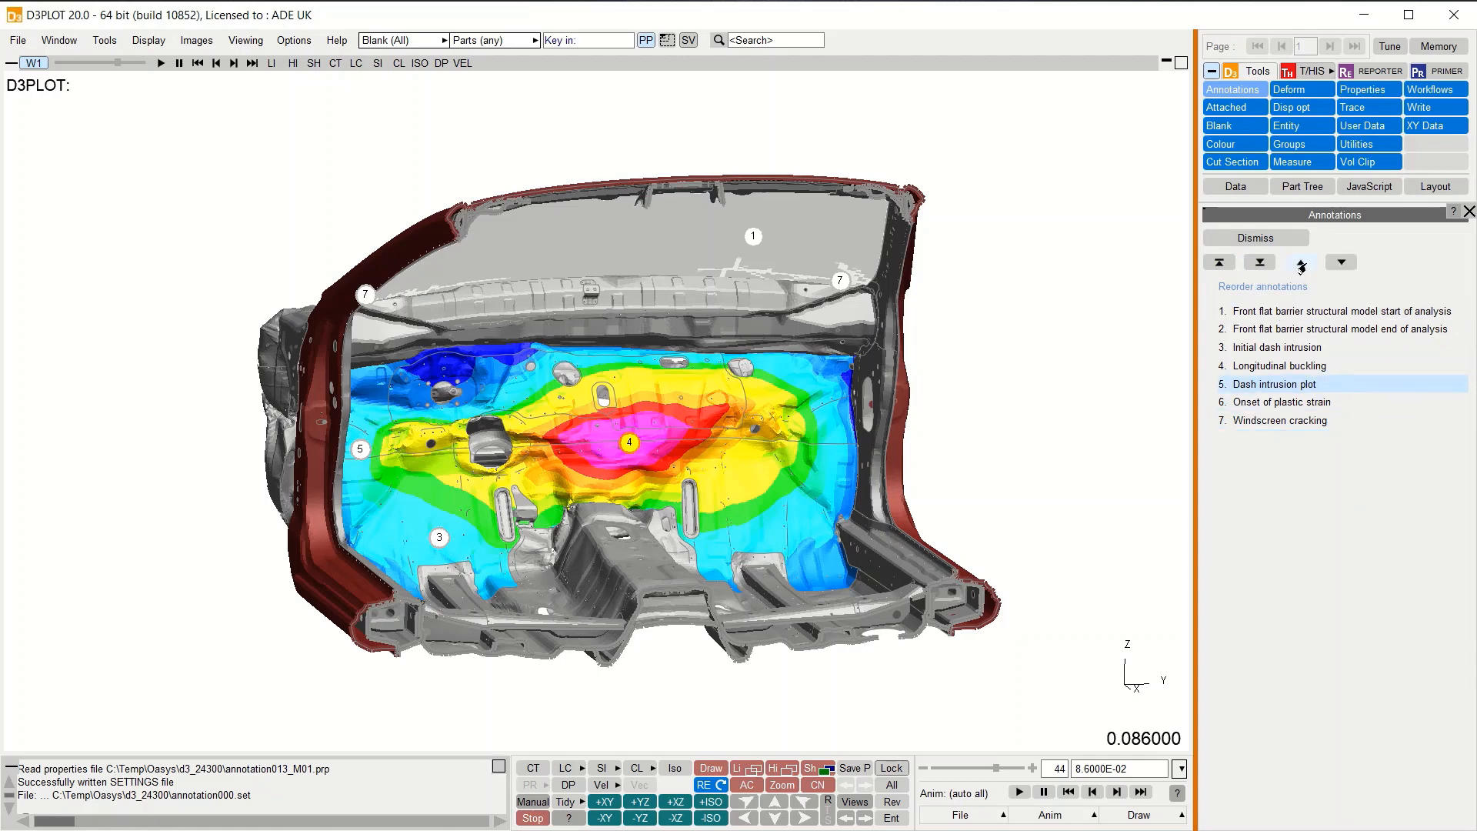
click(1301, 262)
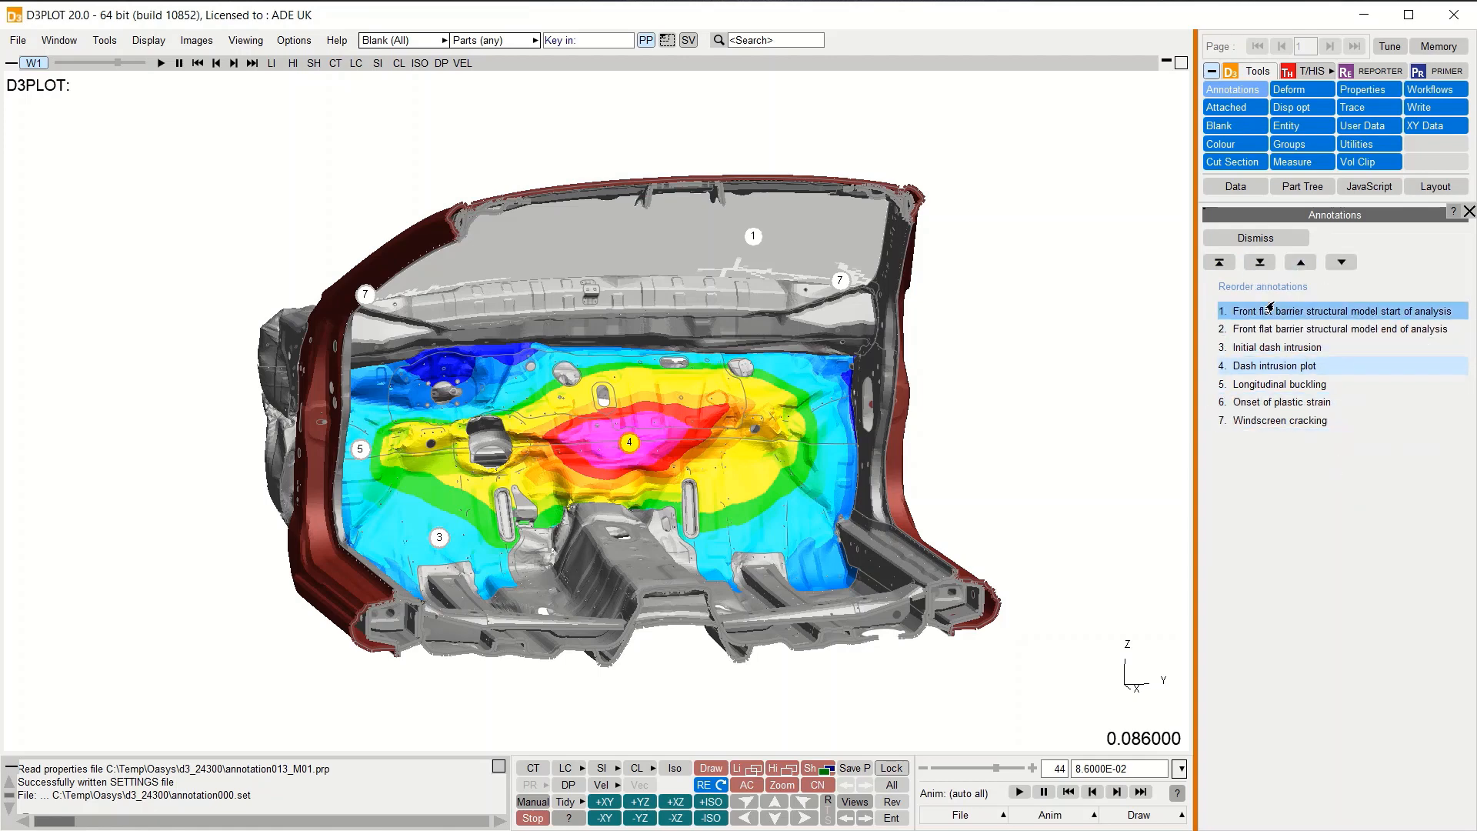
click(1250, 242)
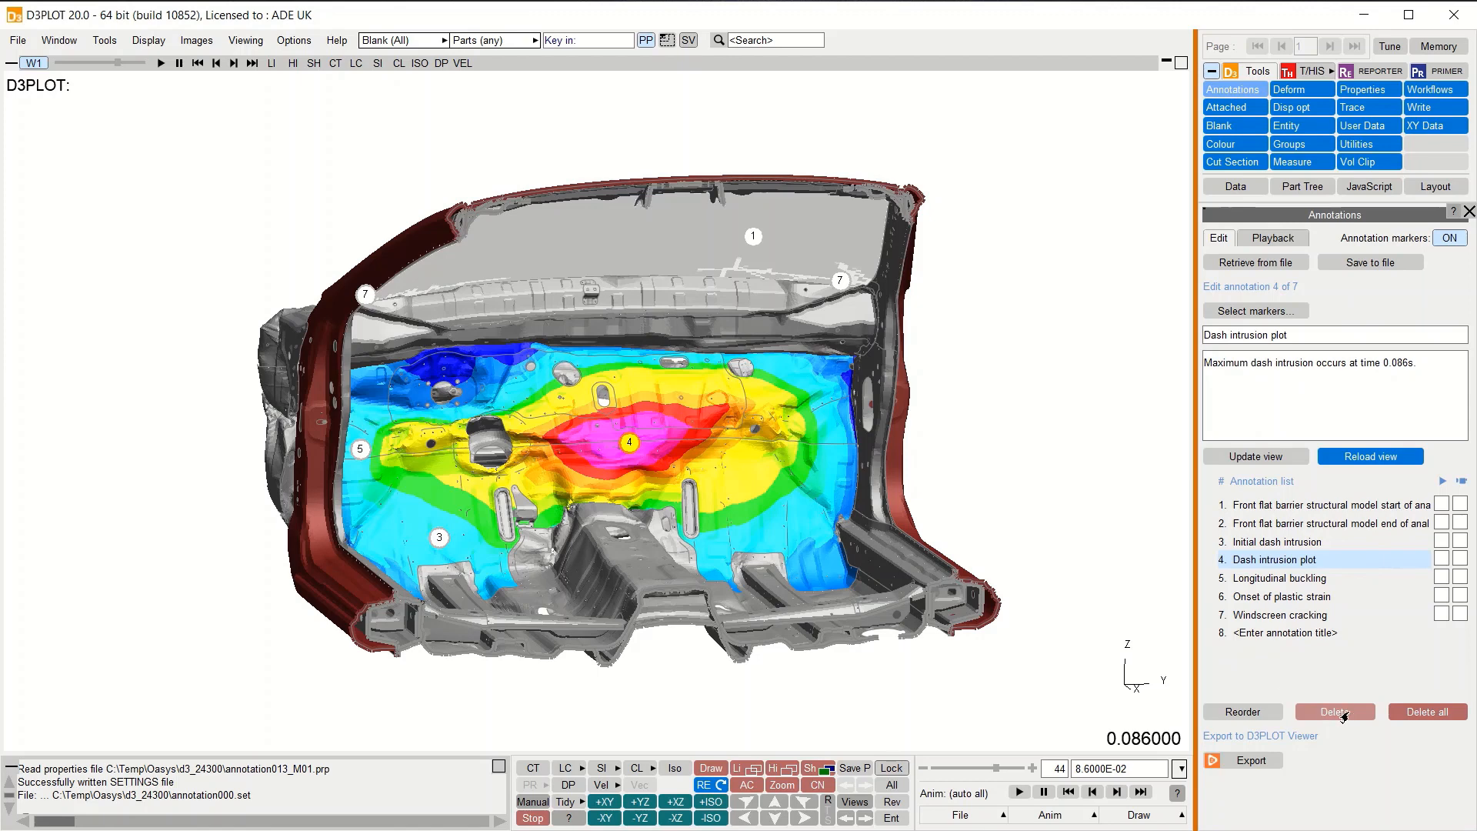
Step: Delete the Dash intrusion plot annotation and the rest of the annotations in the list
click(1339, 716)
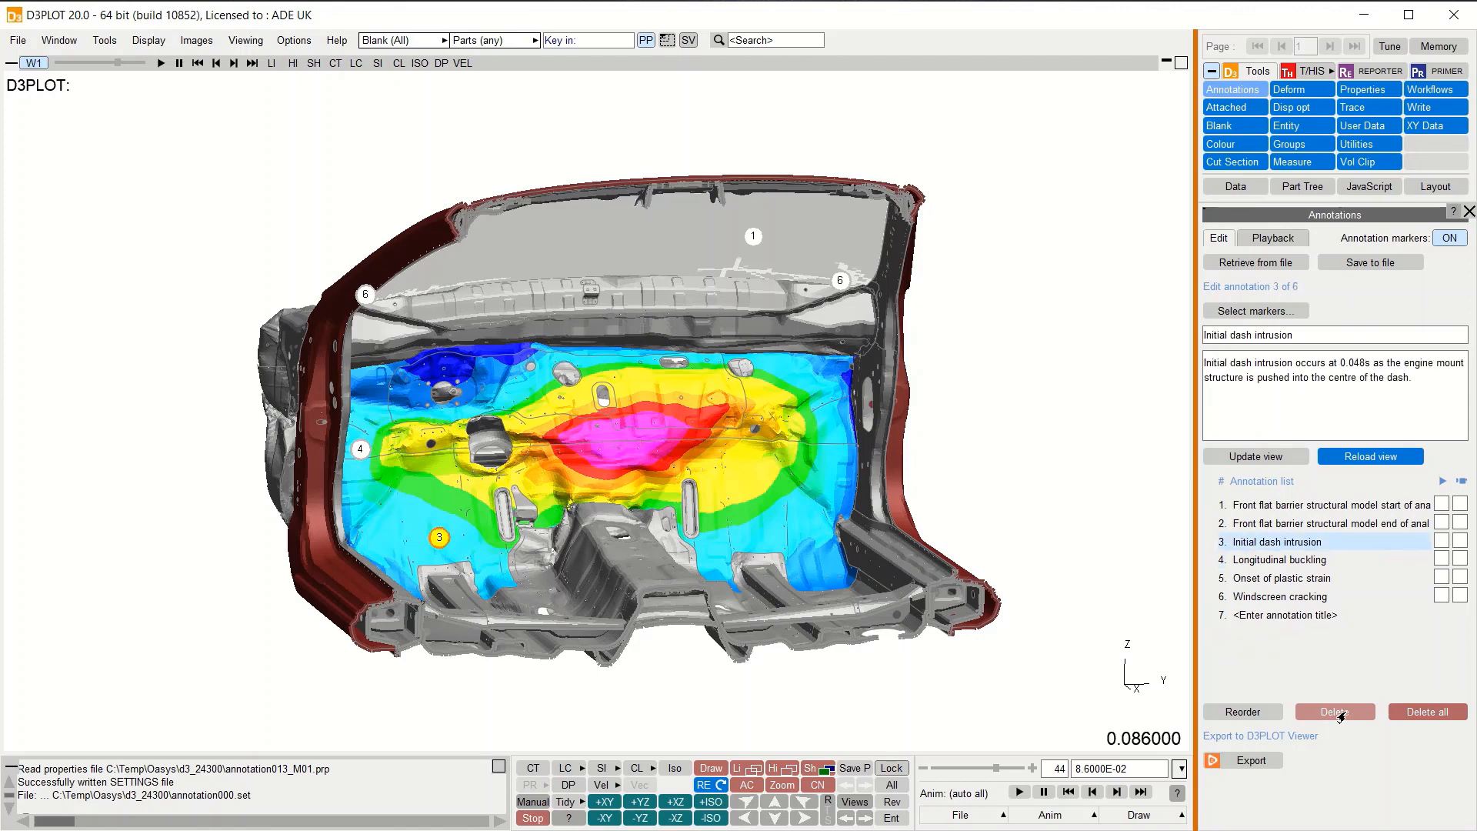
click(1433, 716)
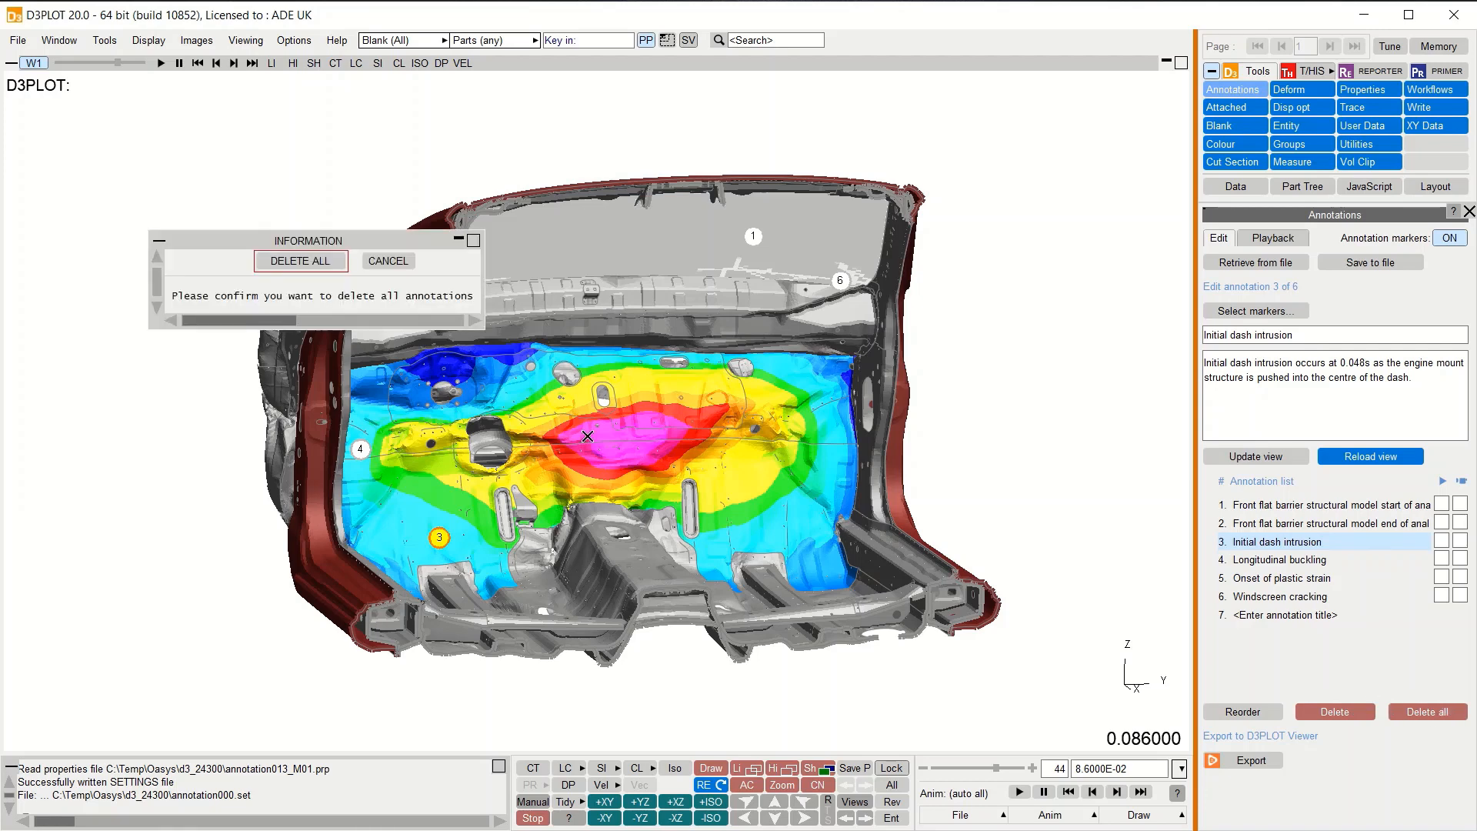
click(299, 261)
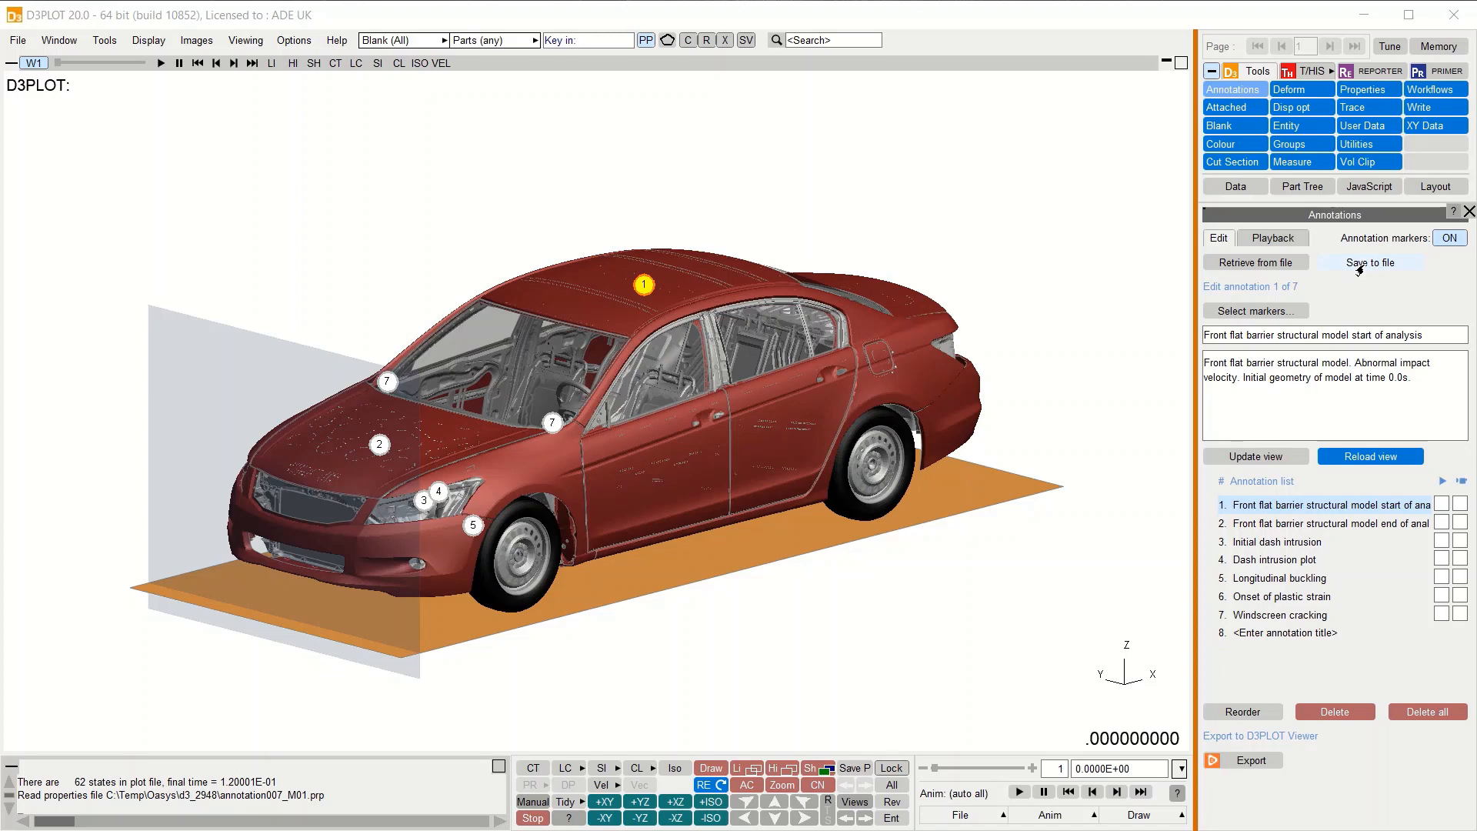
Step: Save the annotations to demonstration_annotations.ann in the Demonstration_Model folder
click(1359, 266)
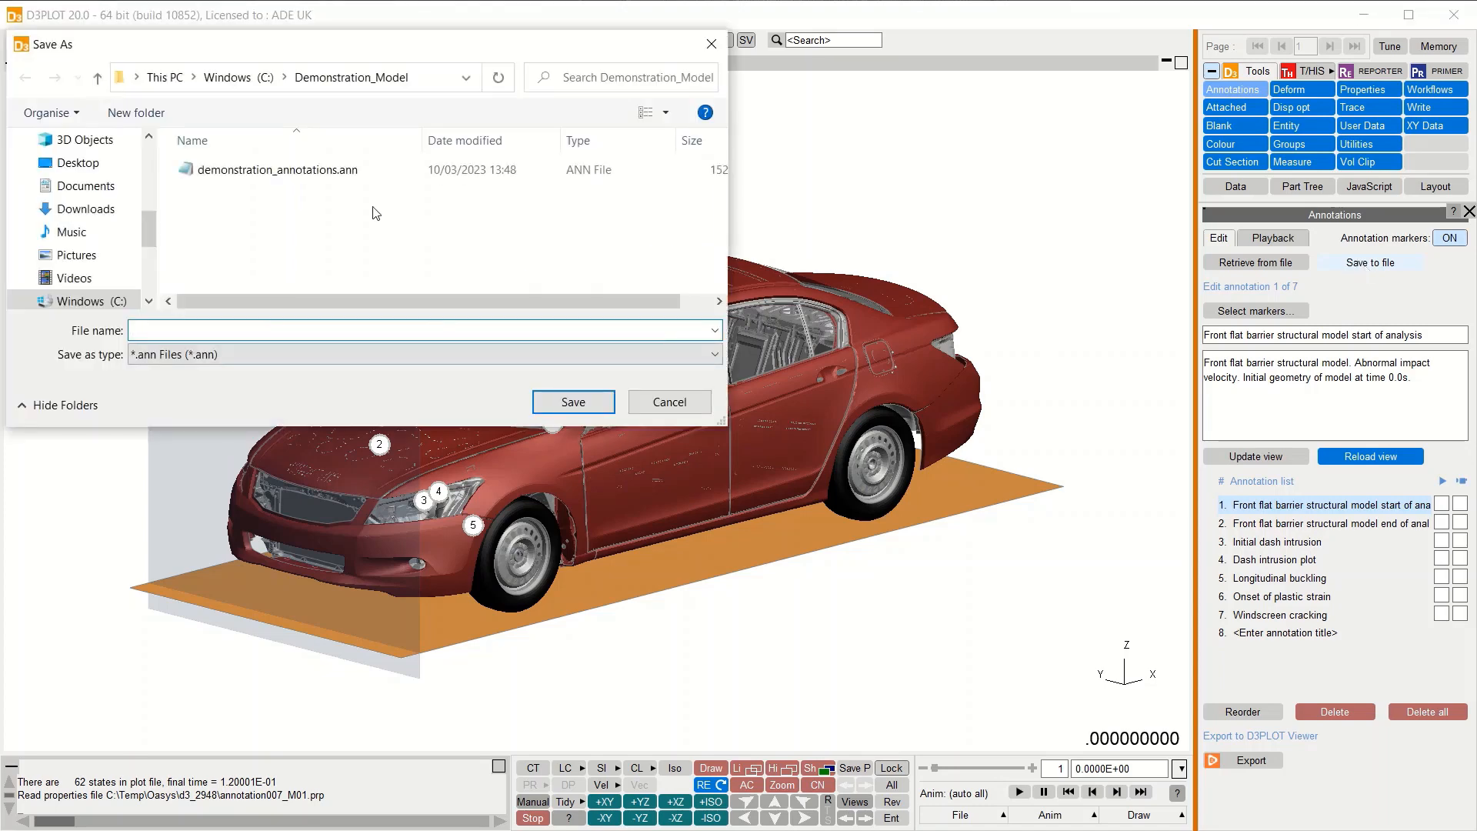
click(284, 173)
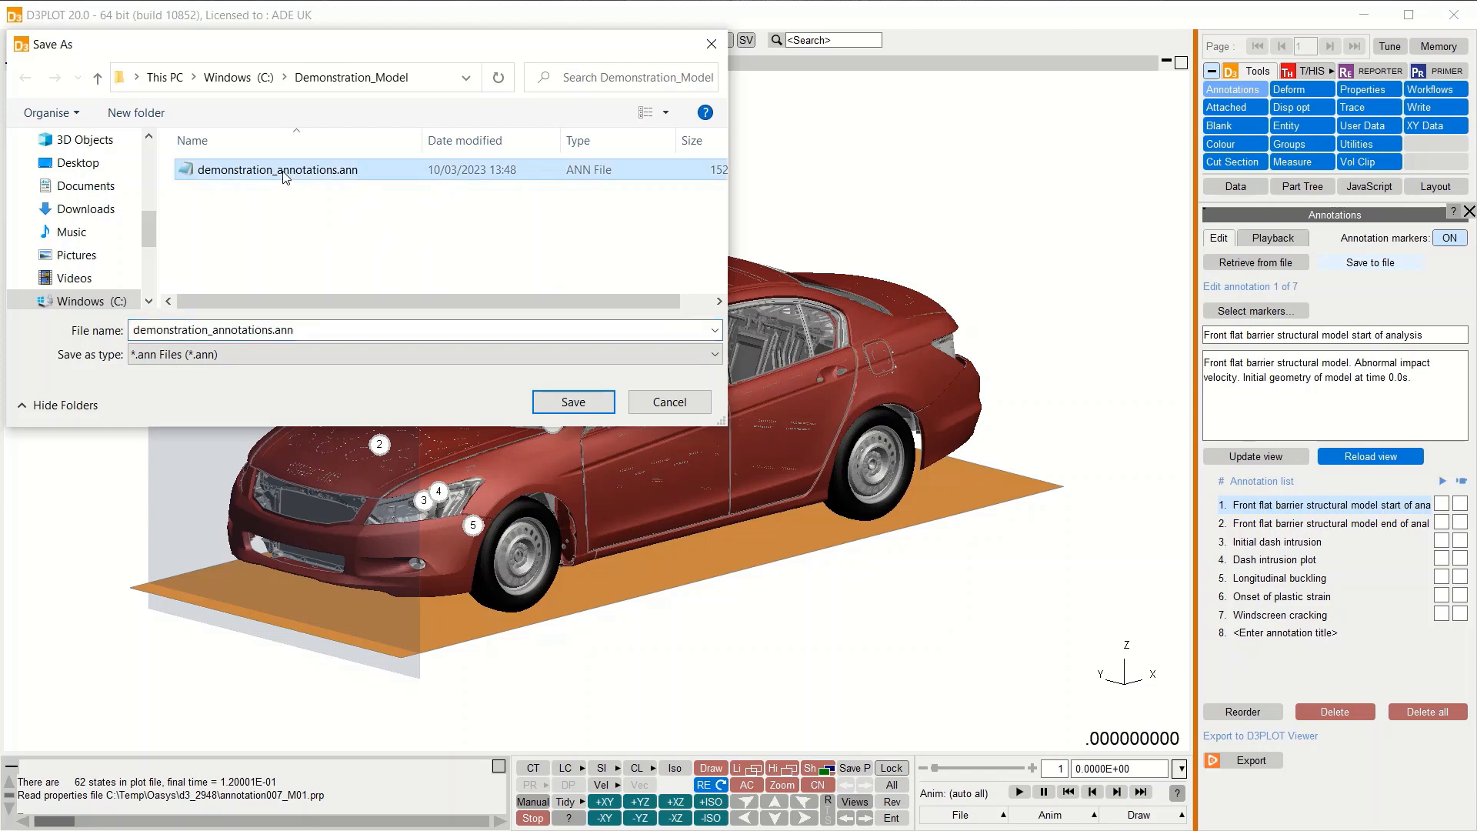
click(582, 404)
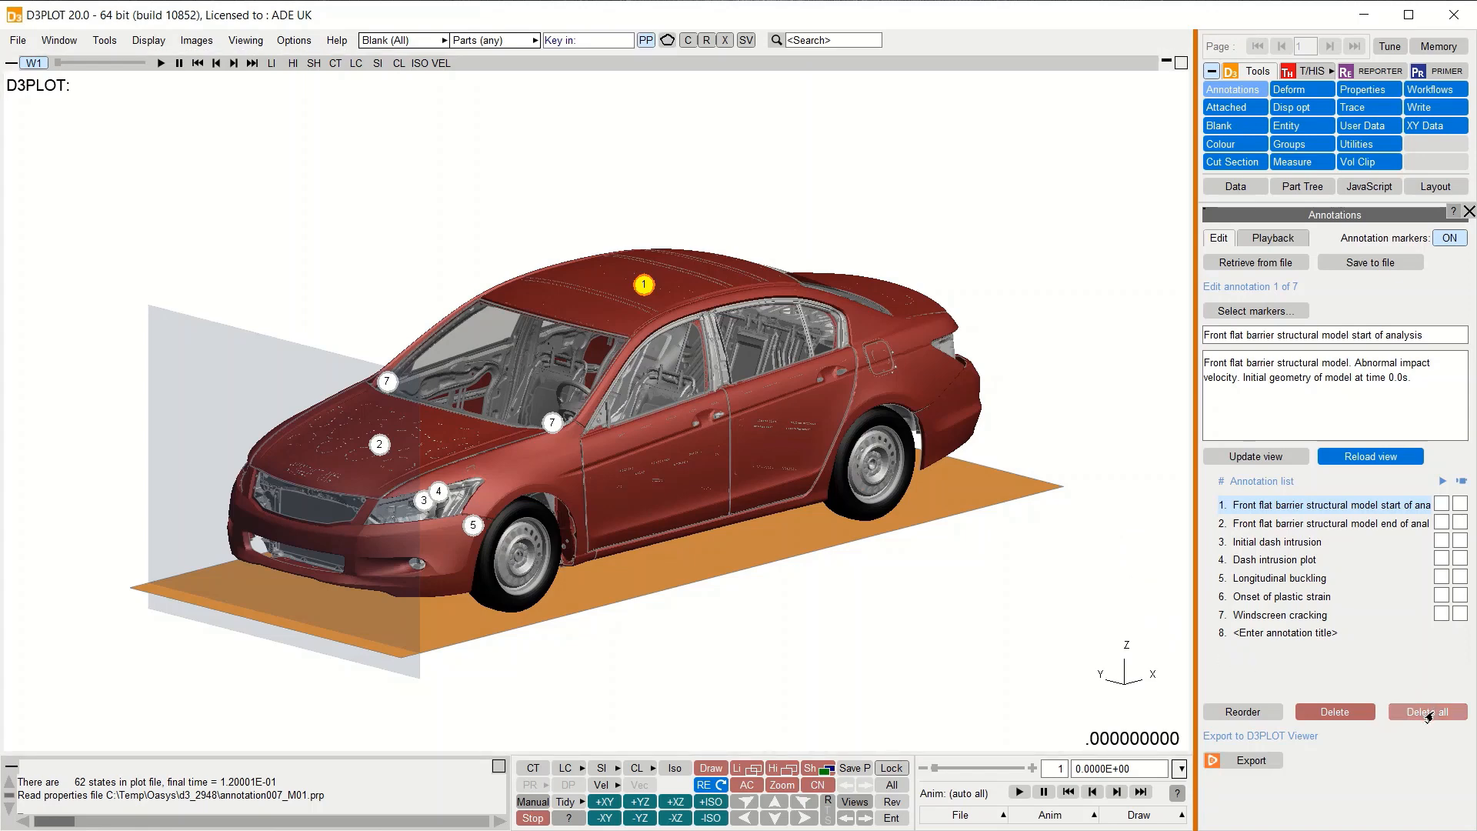
Step: Delete all annotations and retrieve them from the file demonstration_annotations.ann
click(1427, 714)
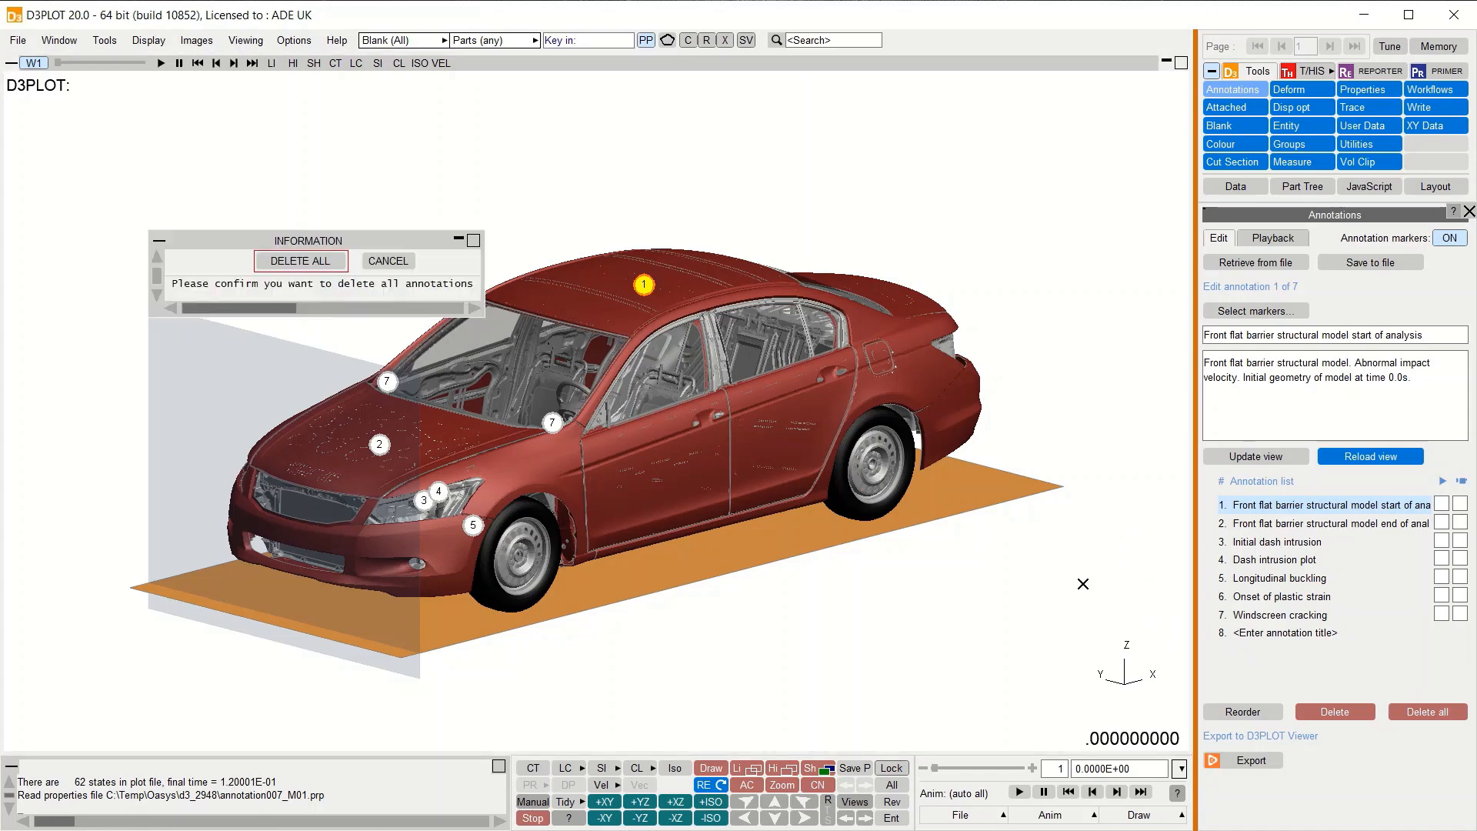
click(316, 260)
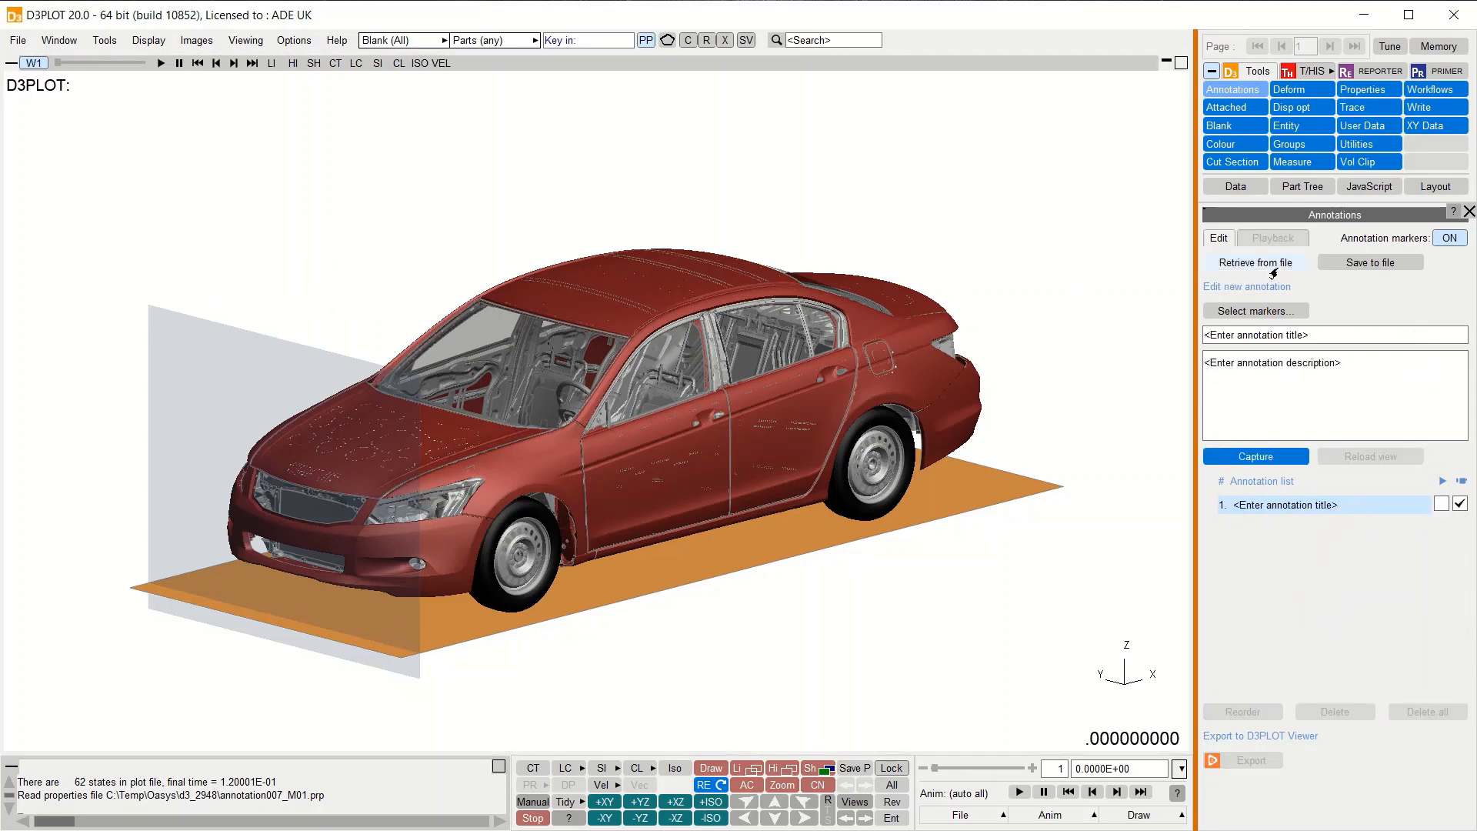
click(1255, 262)
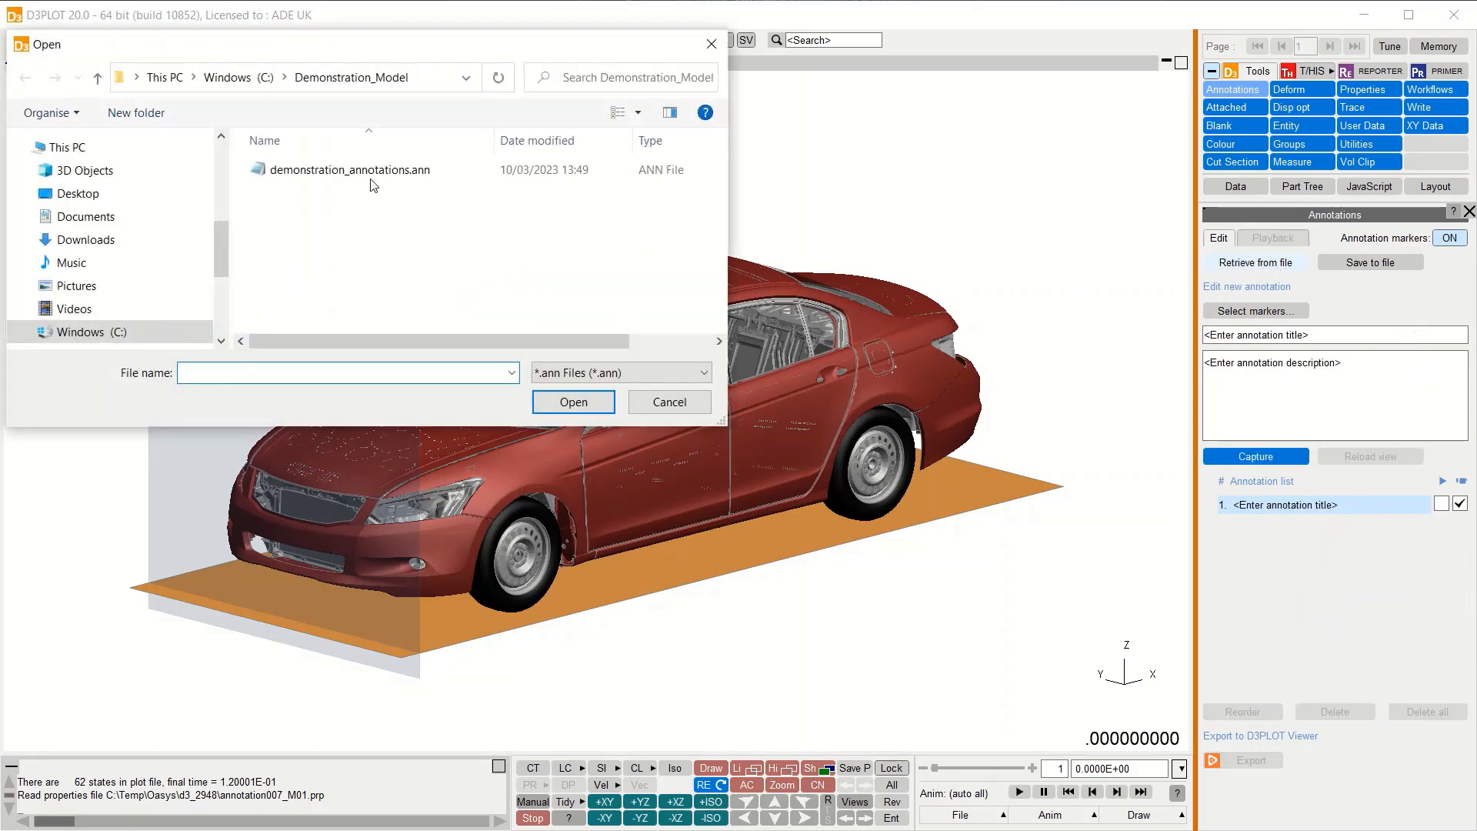
click(454, 171)
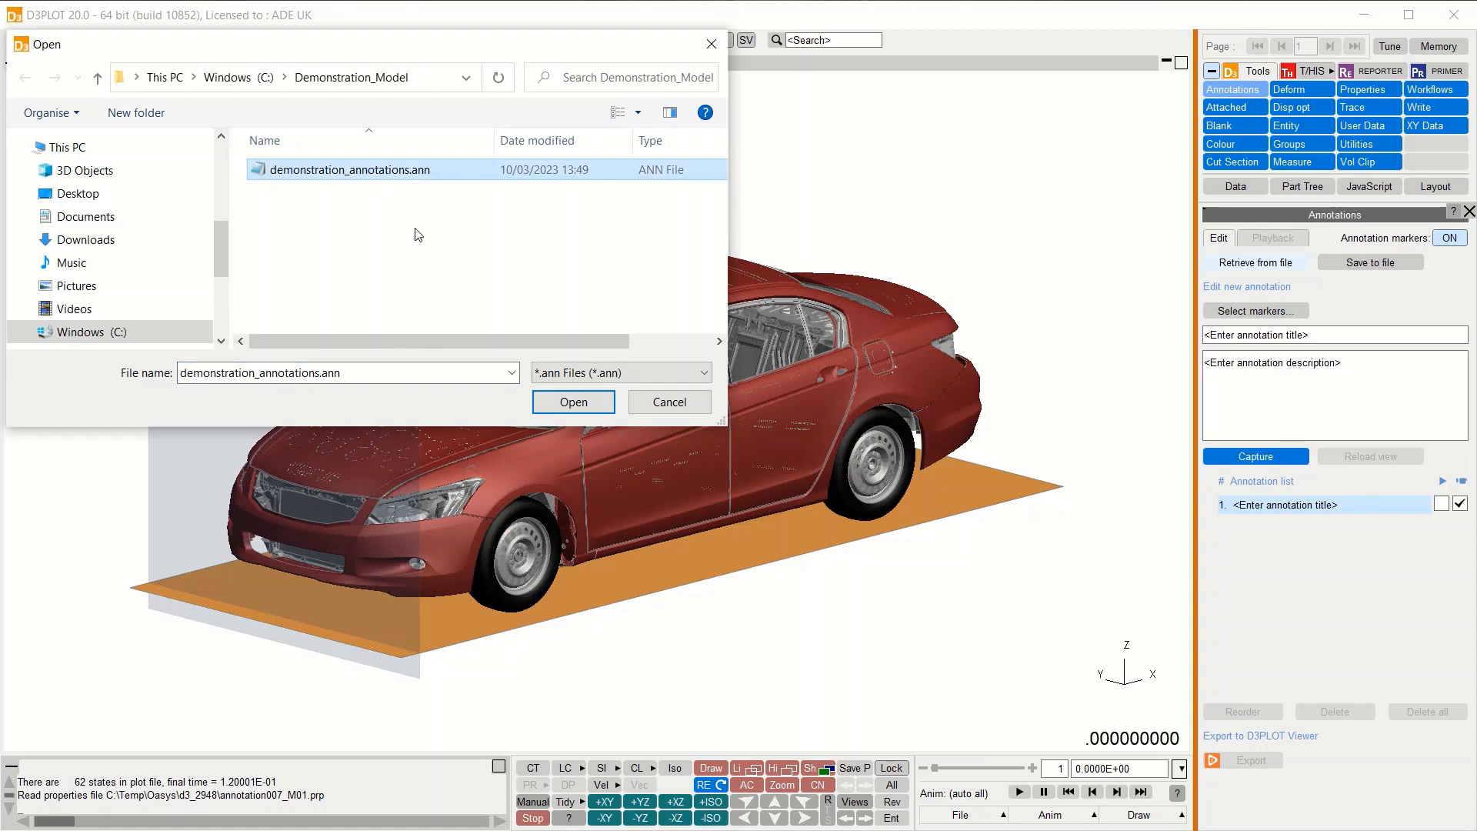
click(573, 403)
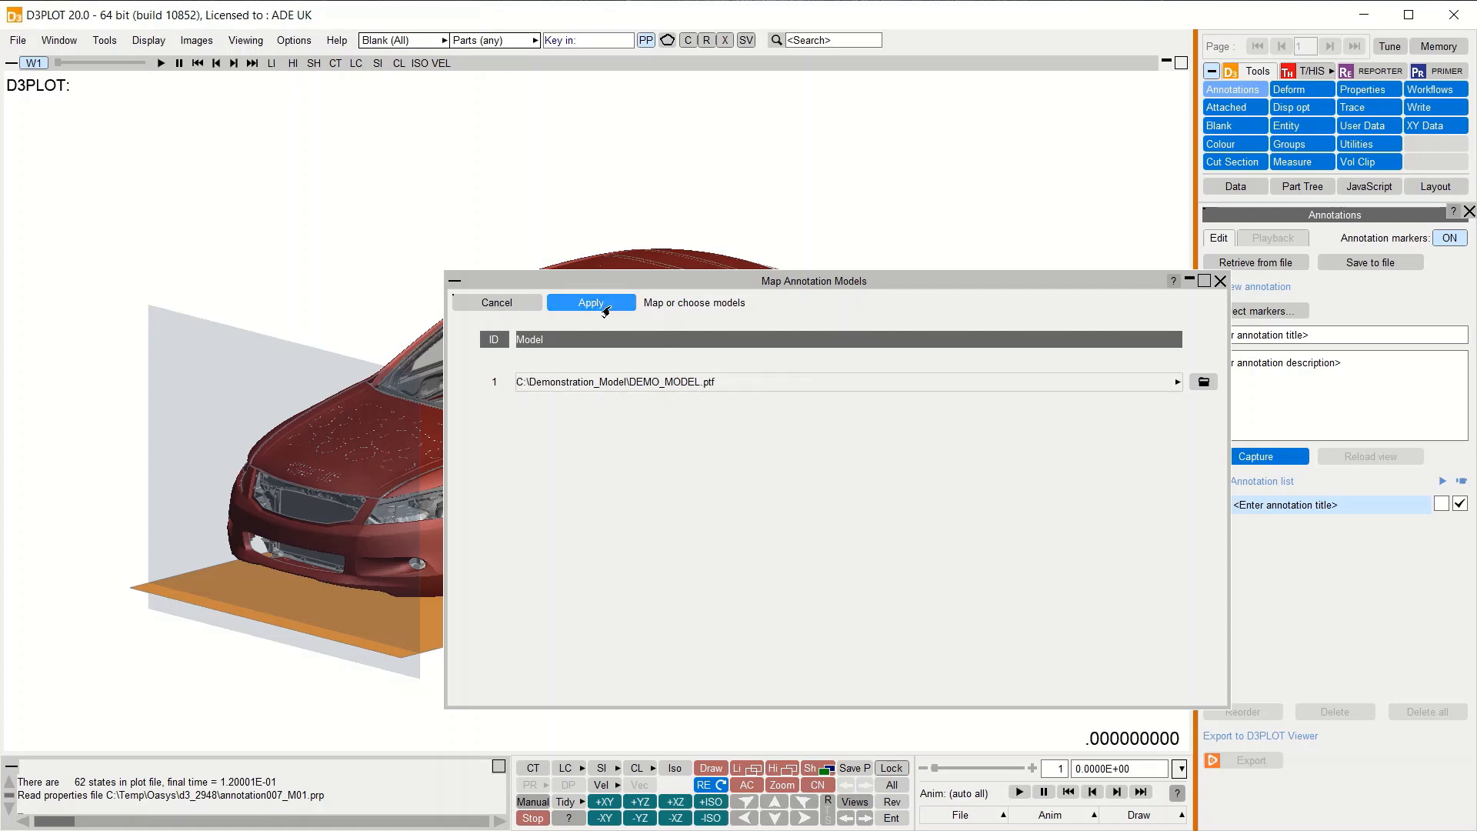
Step: Map annotation model 1 to C:\Demonstration_Model\DEMO_MODEL.ptf and apply the mapping
click(1177, 383)
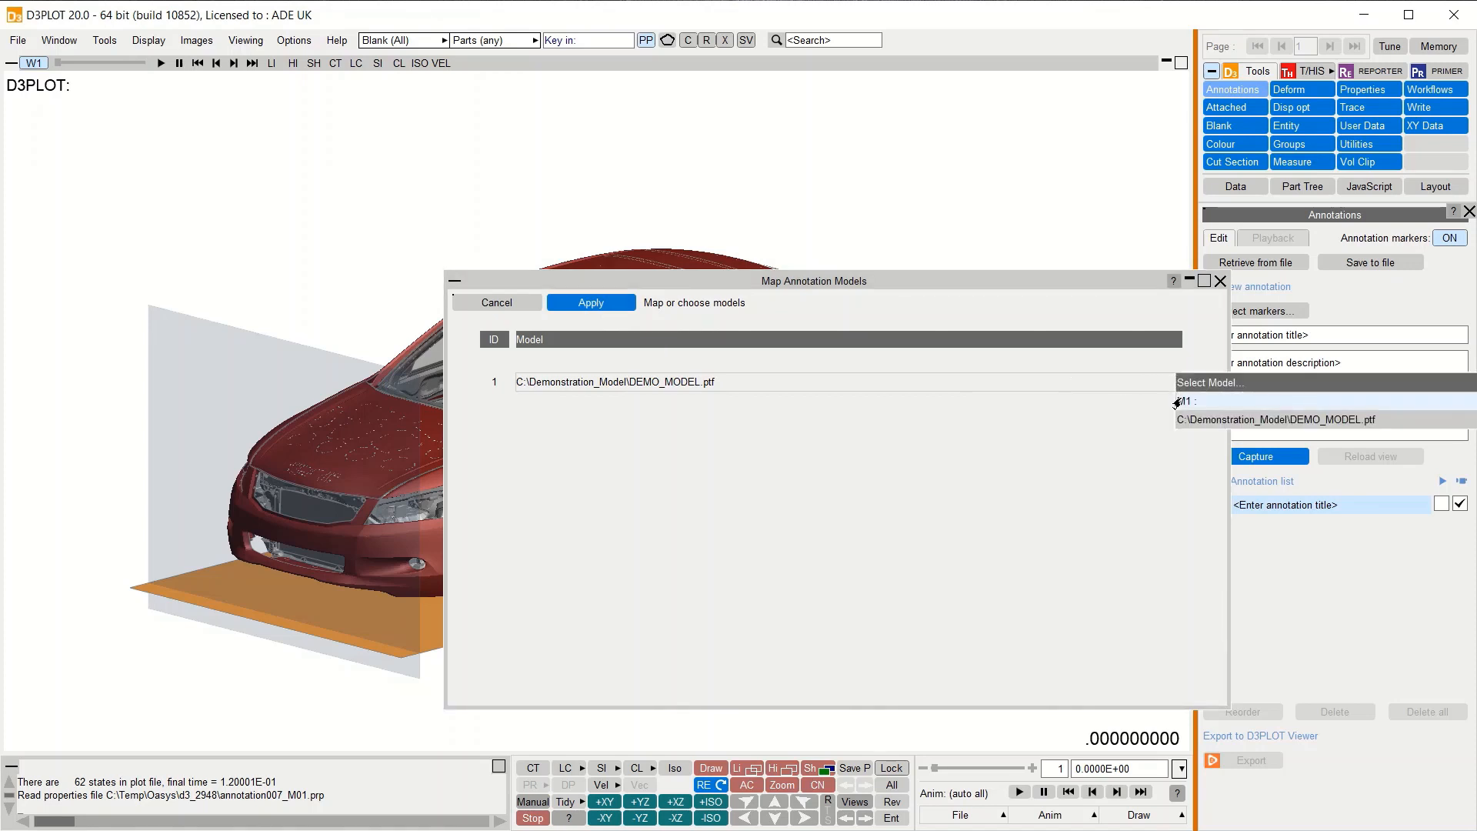
click(1139, 432)
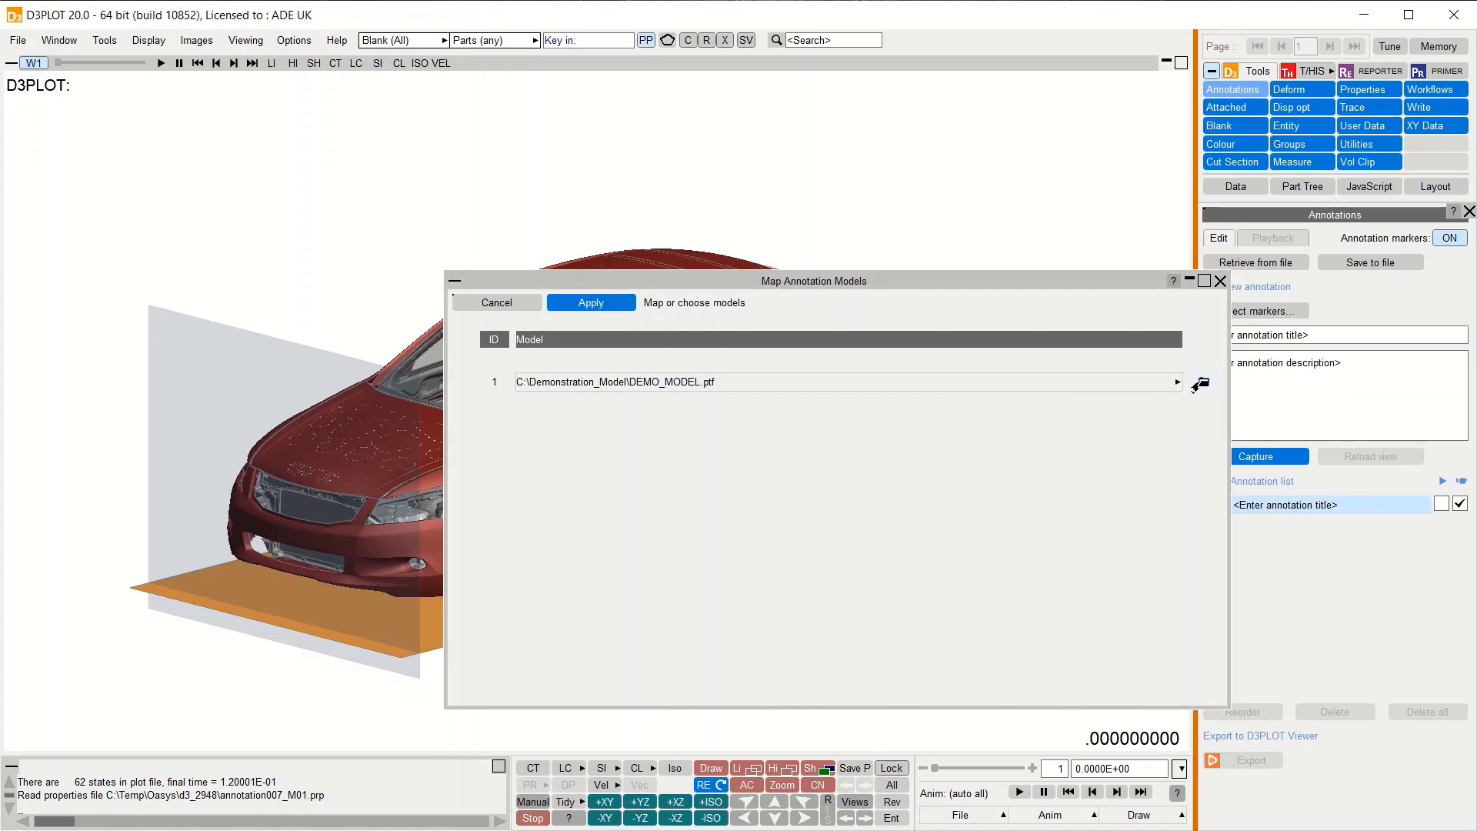
click(1200, 382)
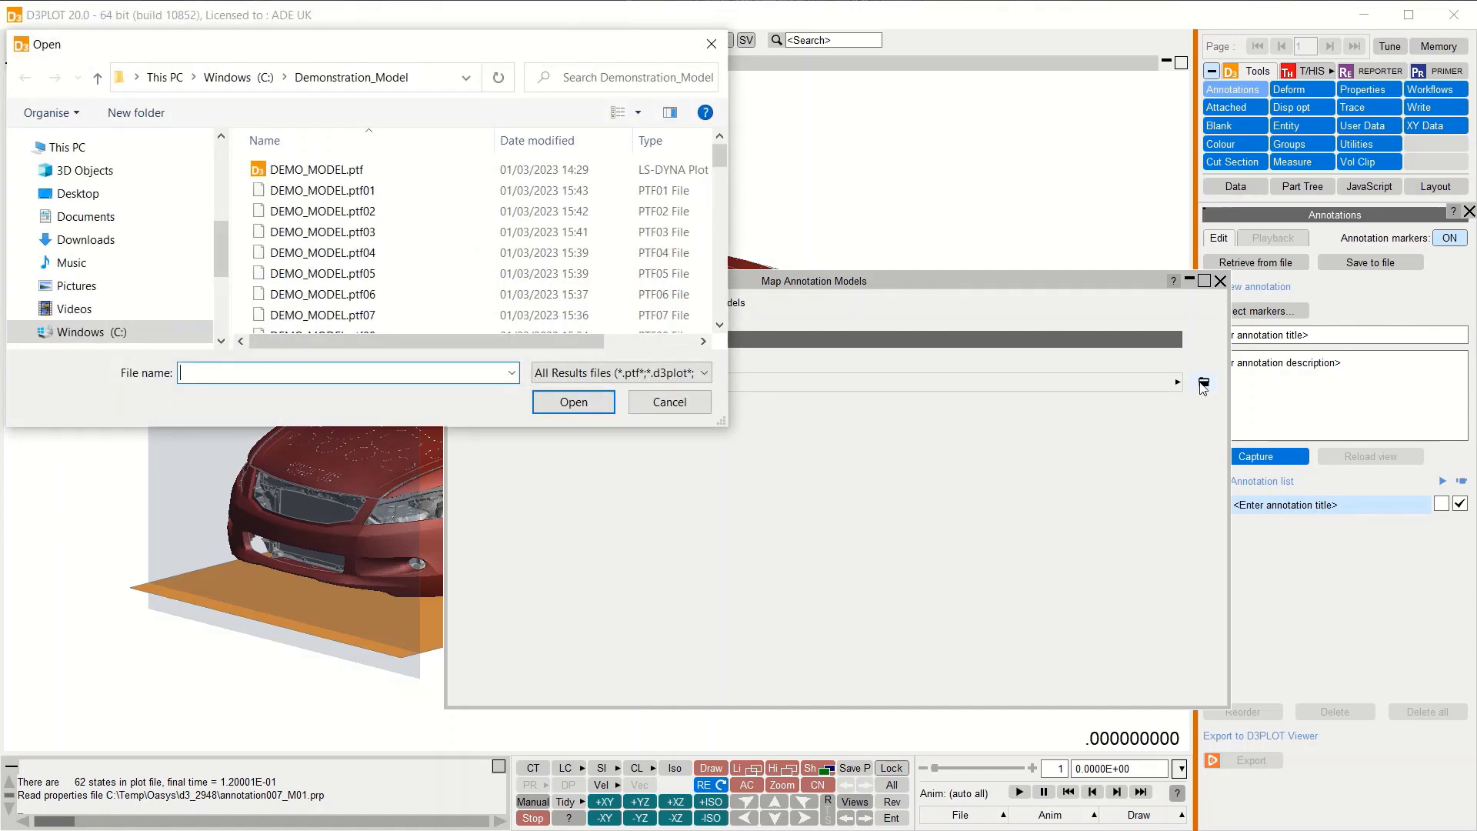
click(670, 401)
click(604, 303)
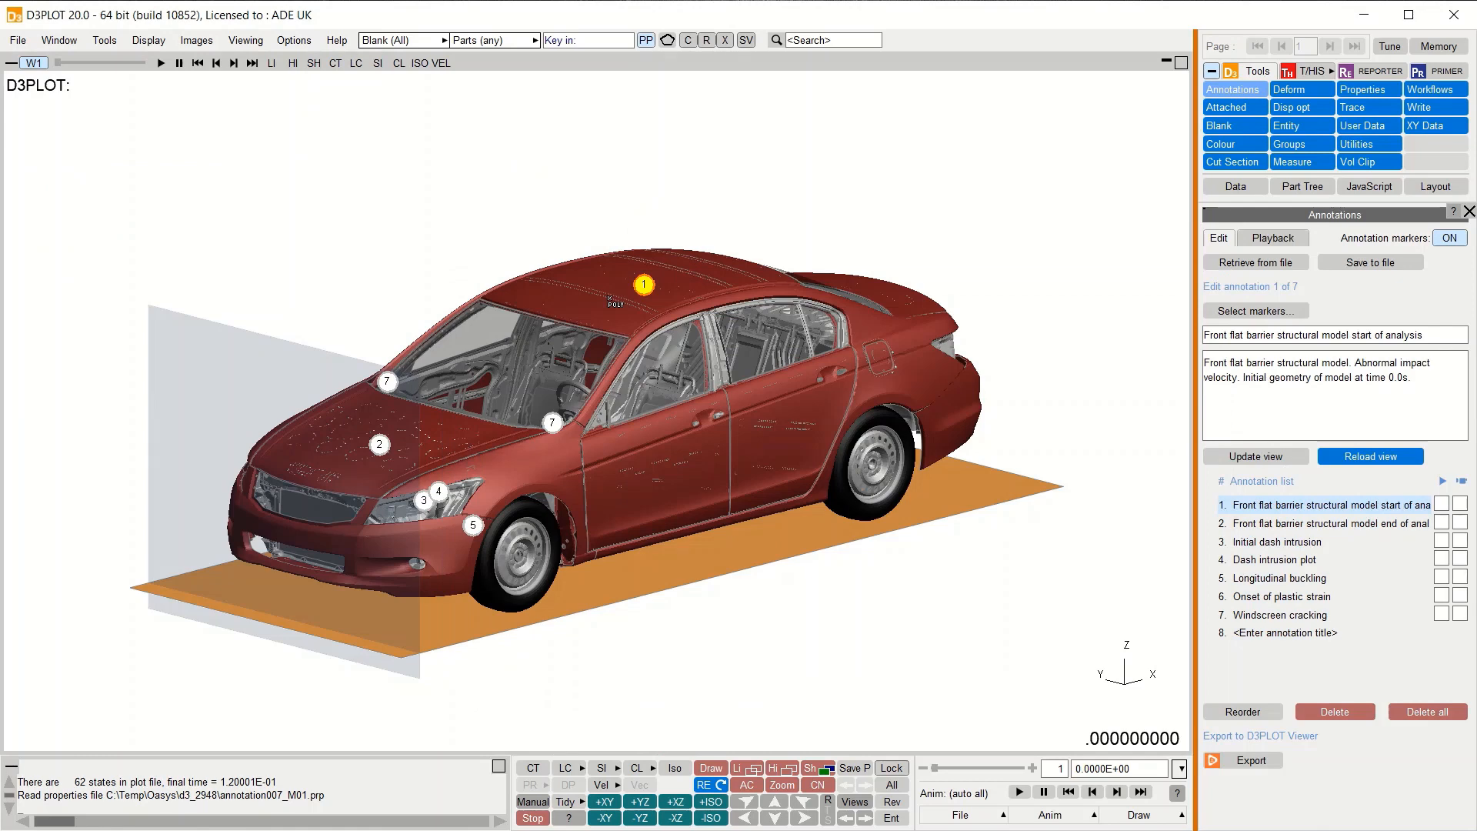